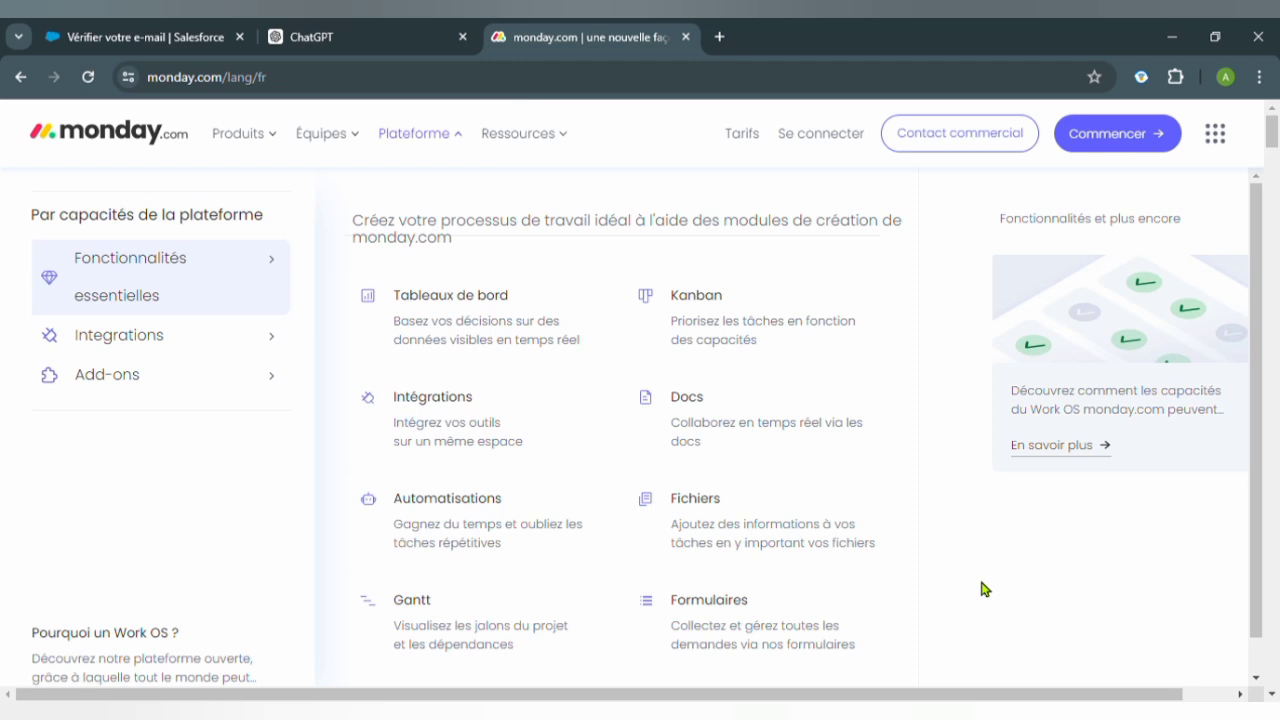
- Start a free monday.com sign-up and authorise it with an existing Google account
{"action": "left_click", "coordinate": [1110, 144]}
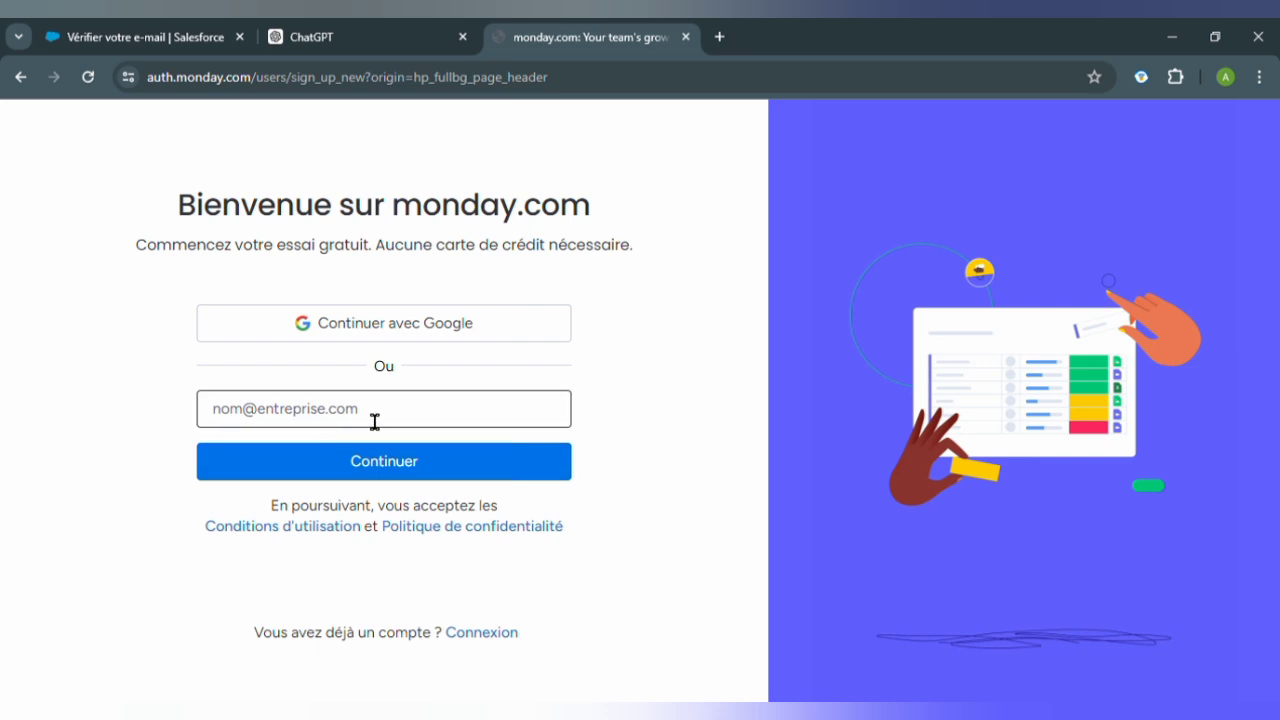
{"action": "left_click", "coordinate": [466, 338]}
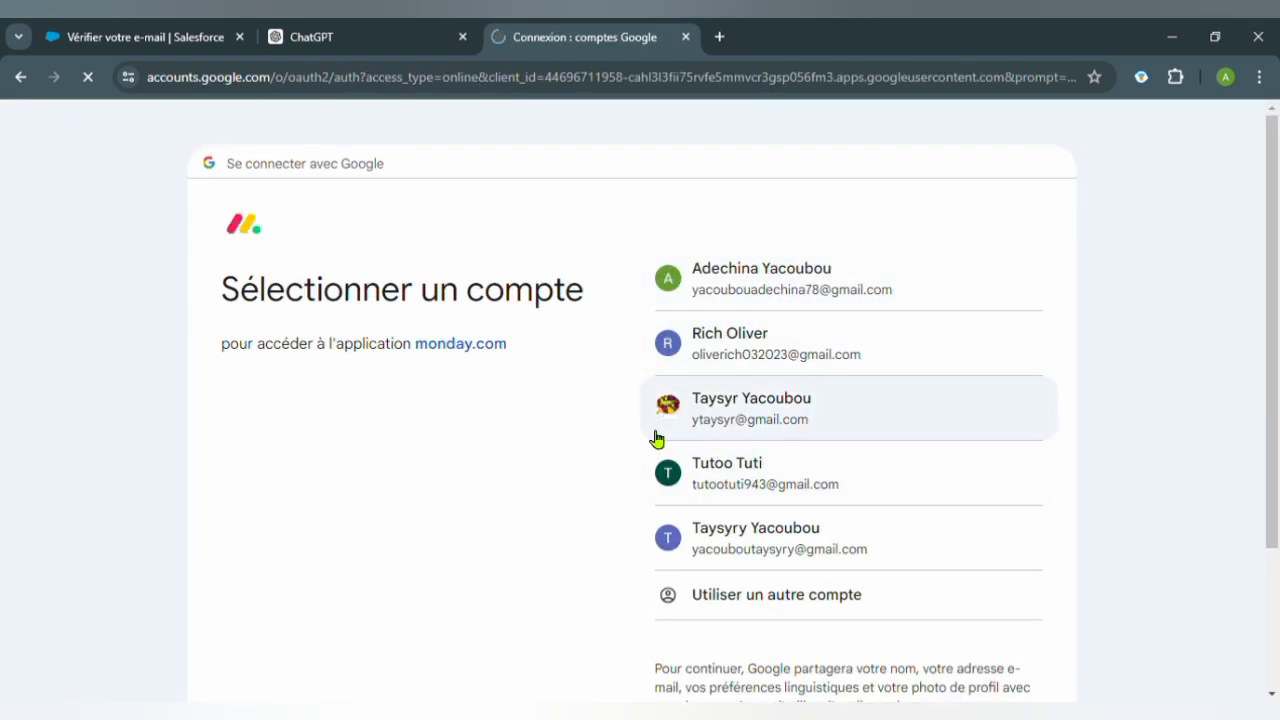
{"action": "left_click", "coordinate": [677, 487]}
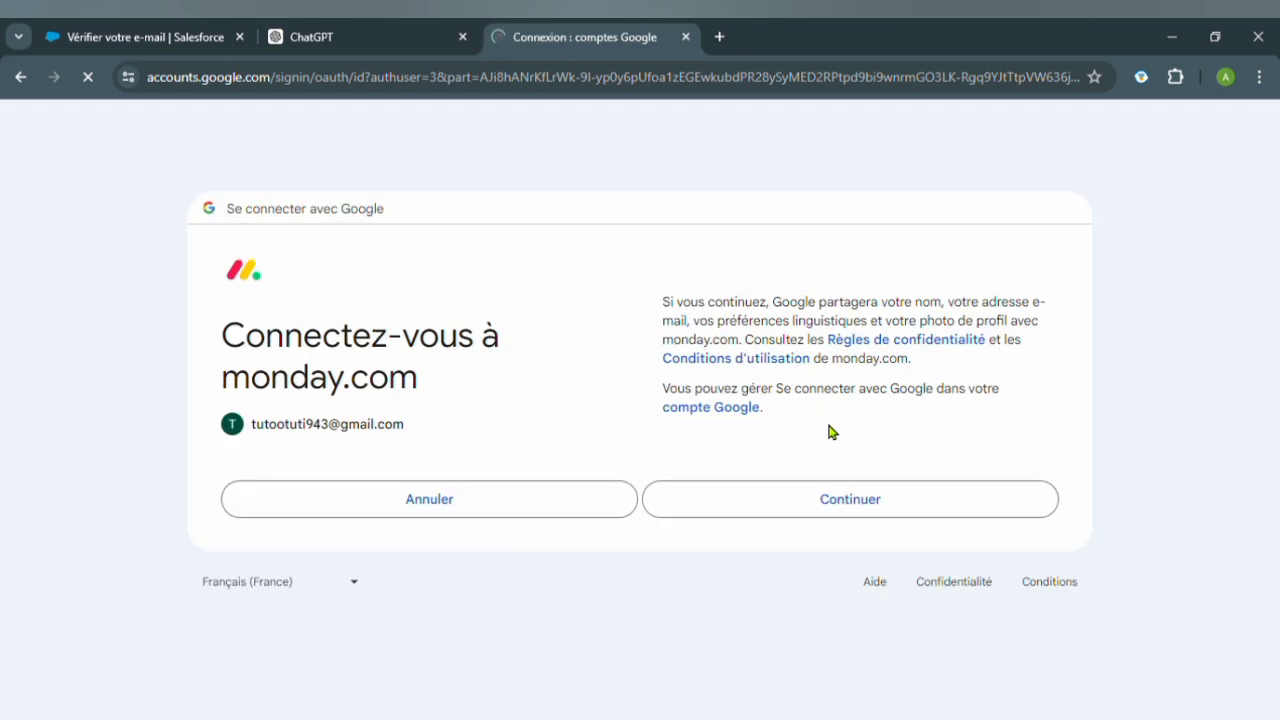
{"action": "left_click", "coordinate": [839, 505]}
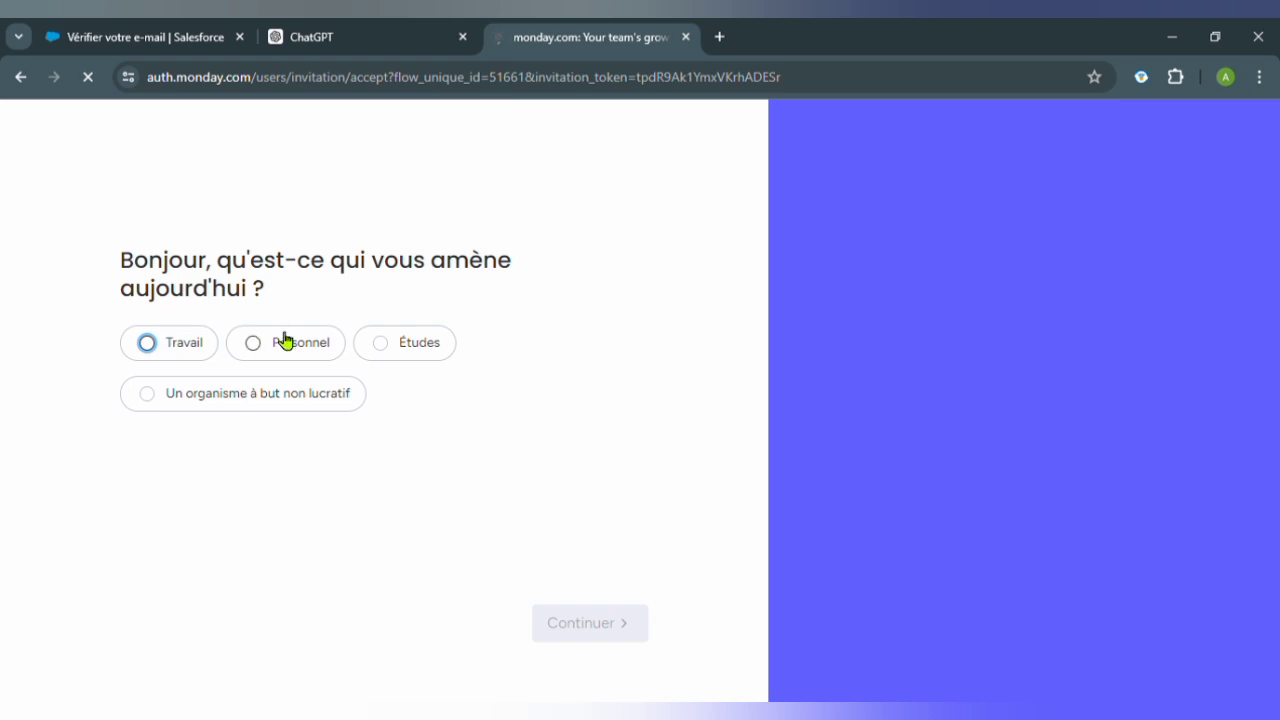
- Answer the first survey page with Travail as the purpose and Chef d'entreprise as the current role
{"action": "left_click", "coordinate": [150, 345]}
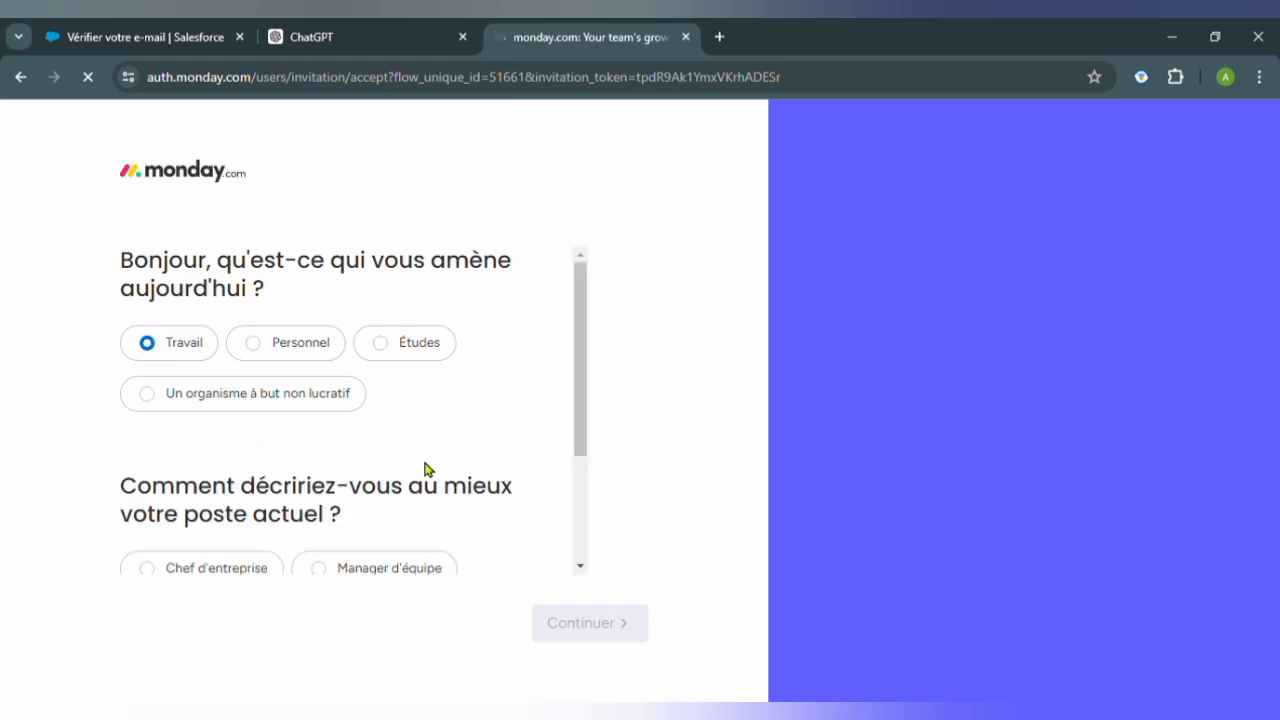
{"action": "left_click_drag", "start_coordinate": [584, 410], "coordinate": [586, 483]}
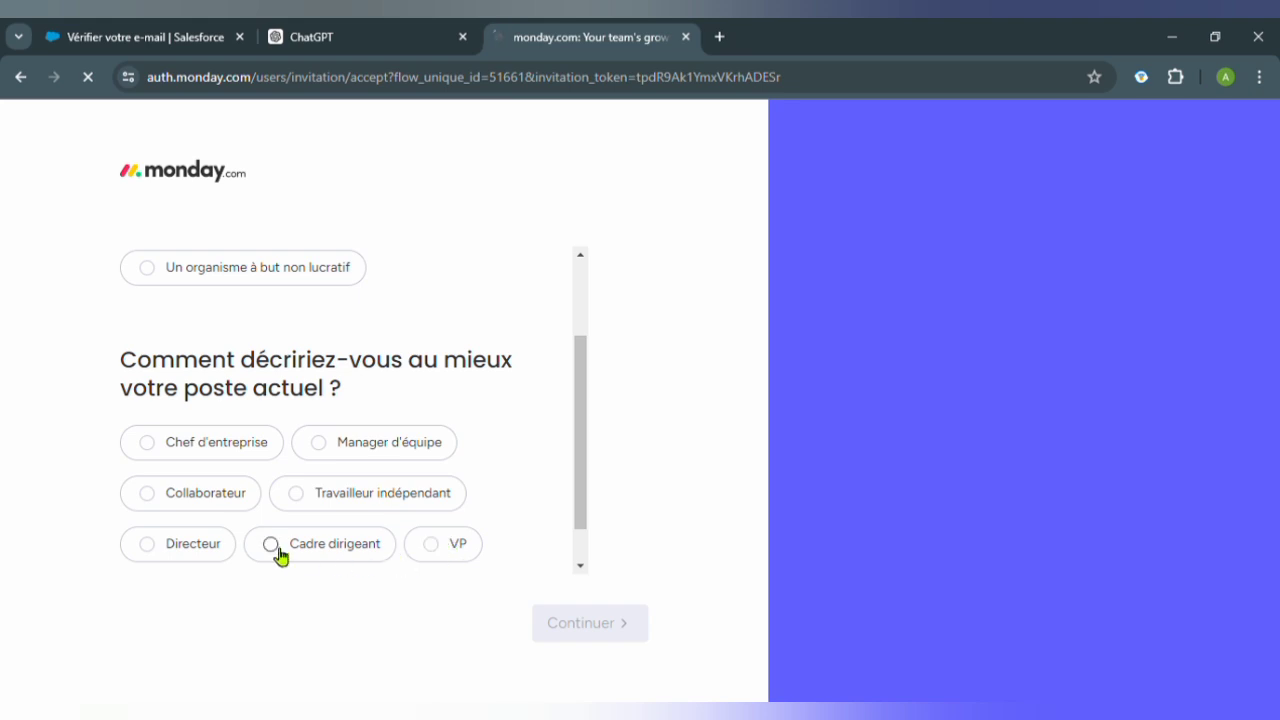
{"action": "left_click", "coordinate": [148, 443]}
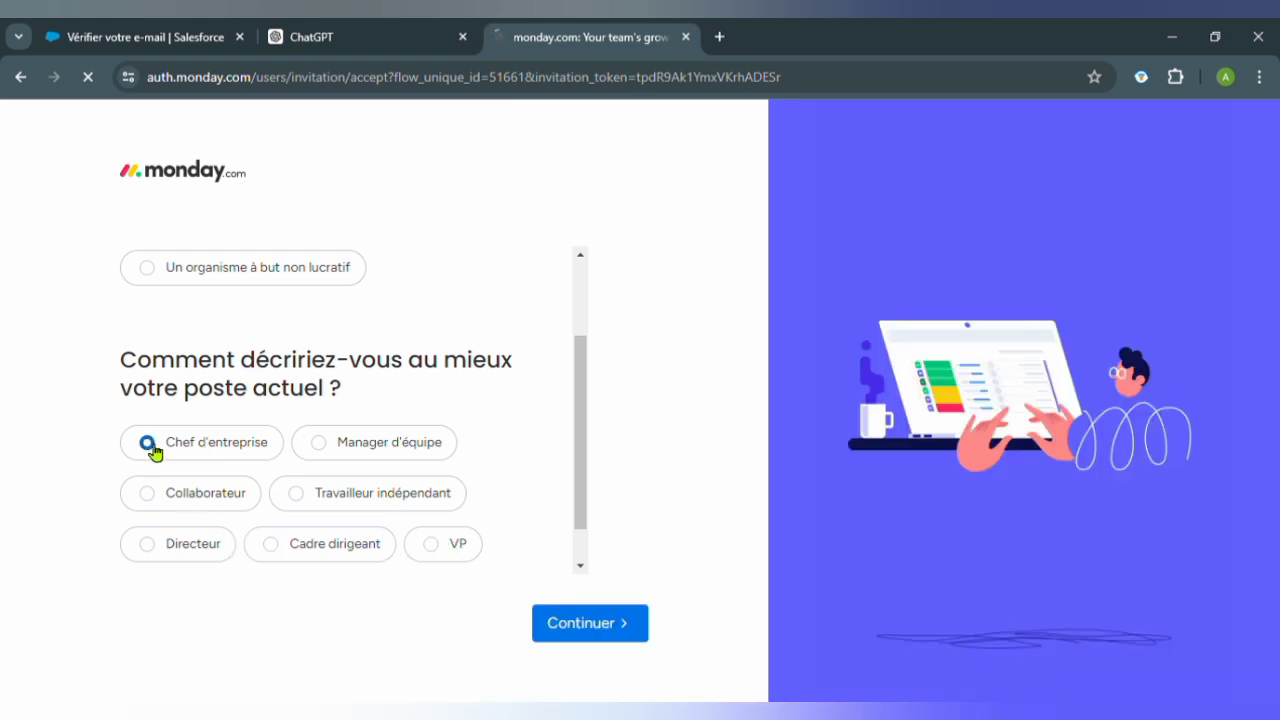
{"action": "left_click", "coordinate": [590, 630]}
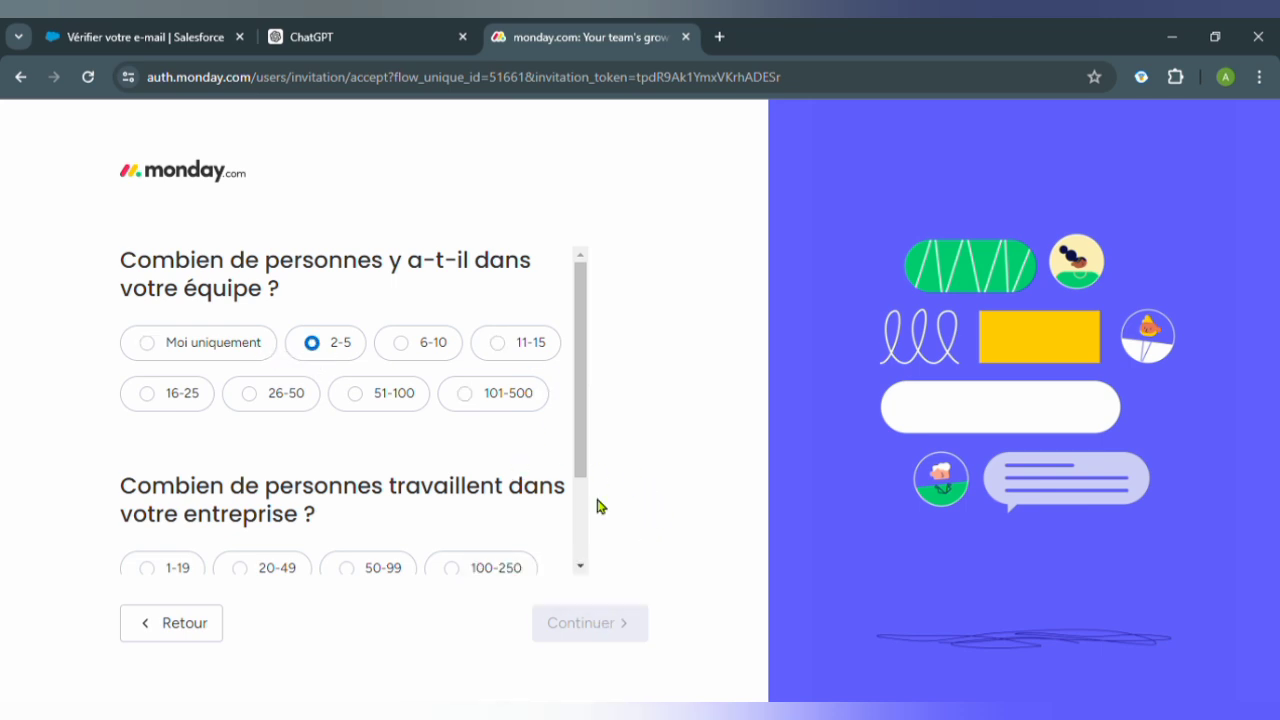
- Set the team size to 2-5 people and the company size to 1-19 people, and continue the survey
{"action": "left_click_drag", "start_coordinate": [584, 438], "coordinate": [597, 509]}
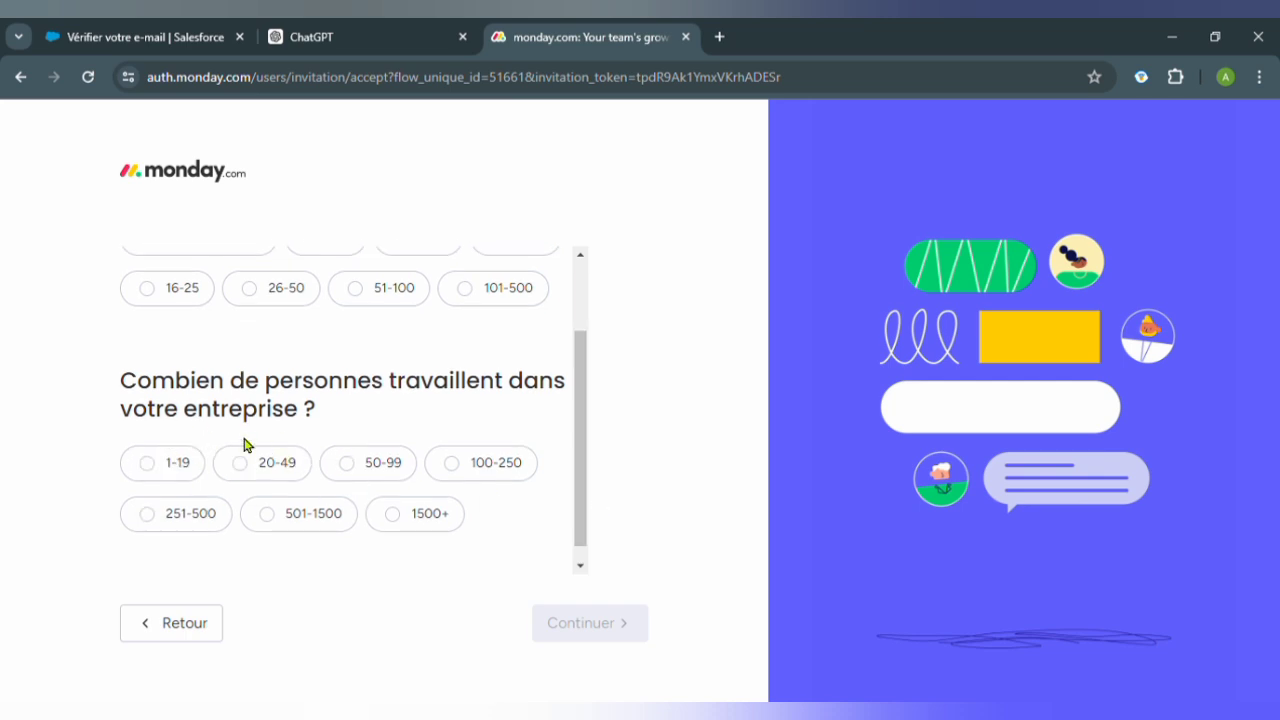
{"action": "left_click", "coordinate": [166, 468]}
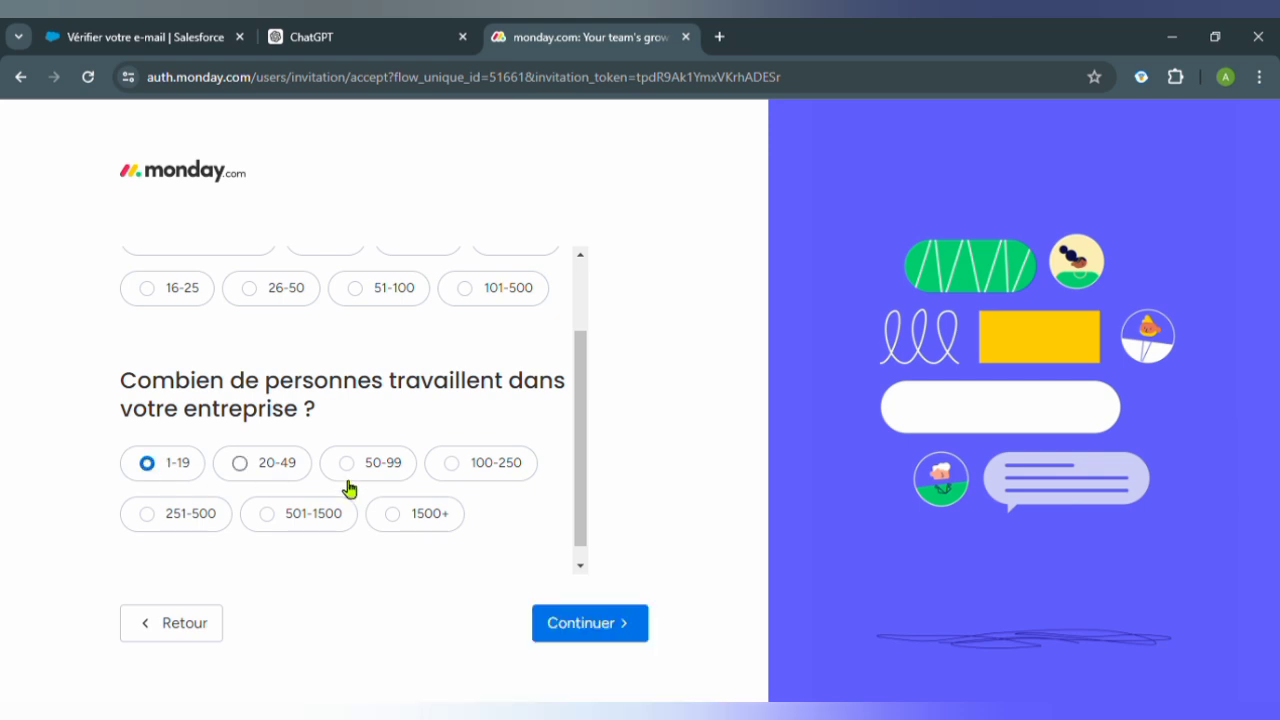
{"action": "left_click", "coordinate": [617, 623]}
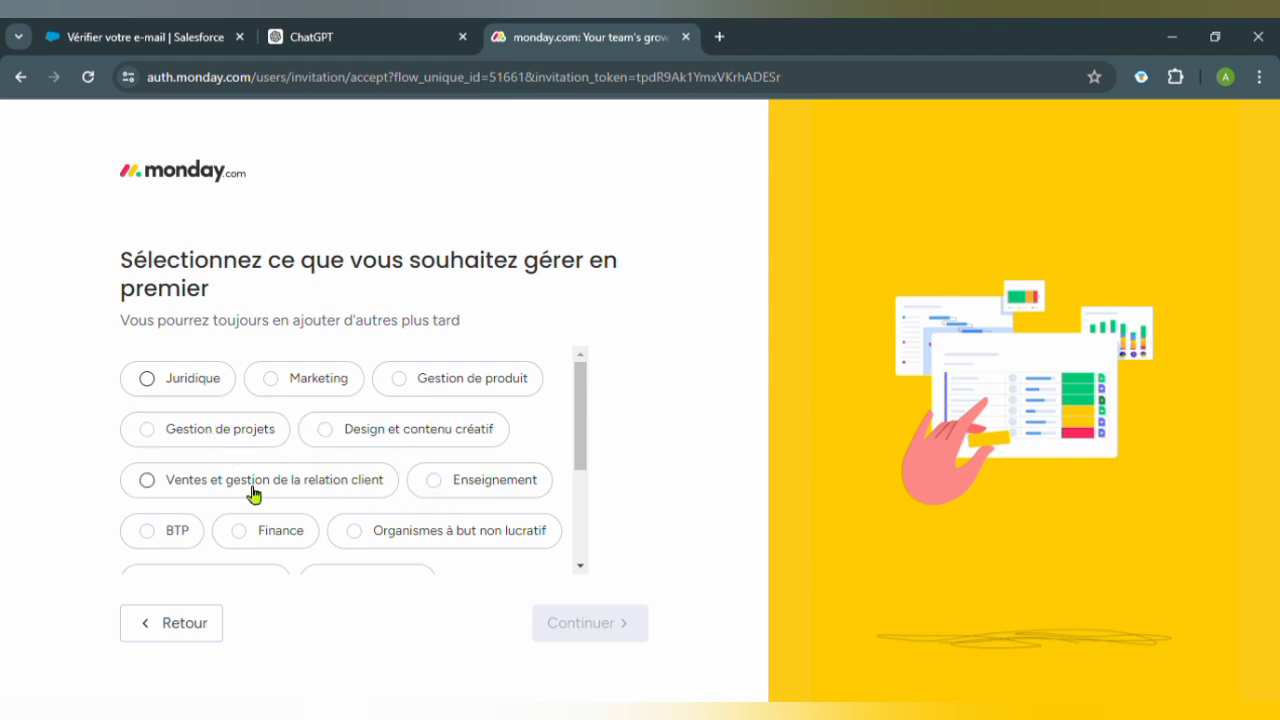
- Choose Gestion de projets as the area to manage first and continue the survey
{"action": "left_click", "coordinate": [208, 389]}
{"action": "left_click", "coordinate": [310, 382]}
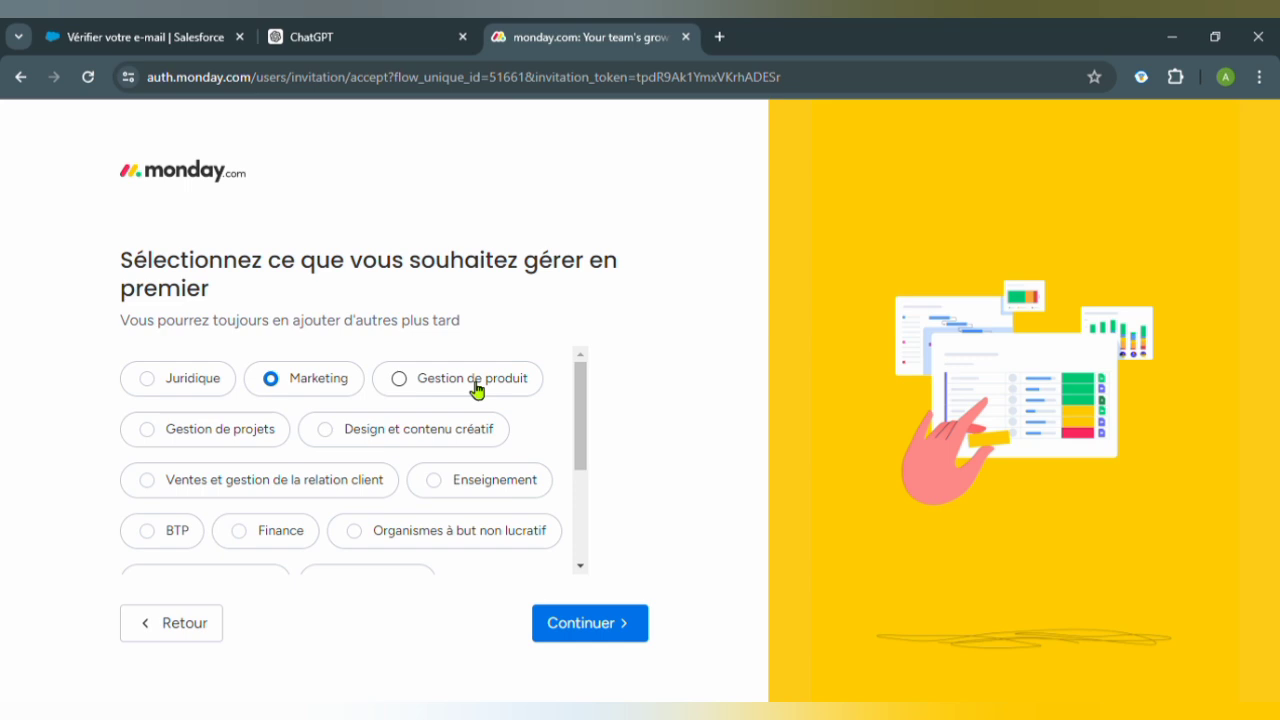
{"action": "left_click", "coordinate": [245, 438]}
{"action": "left_click", "coordinate": [395, 447]}
{"action": "left_click", "coordinate": [237, 438]}
{"action": "left_click", "coordinate": [574, 614]}
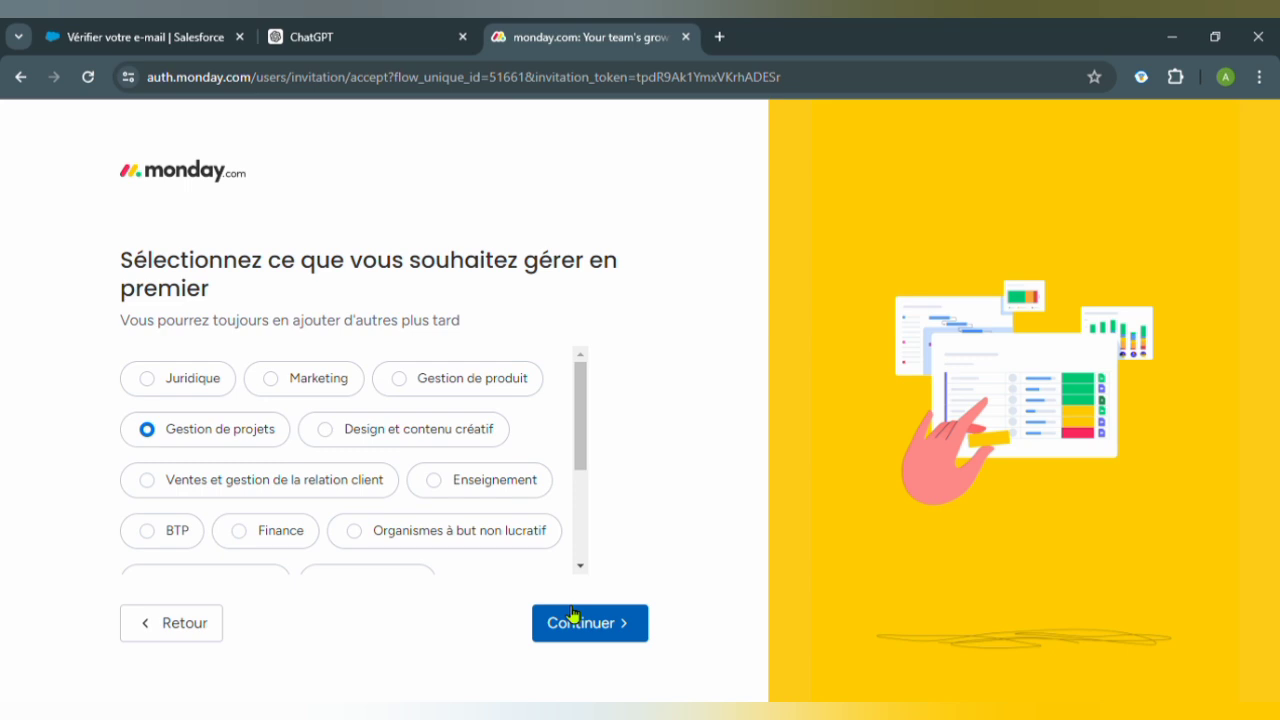
{"action": "left_click", "coordinate": [622, 628]}
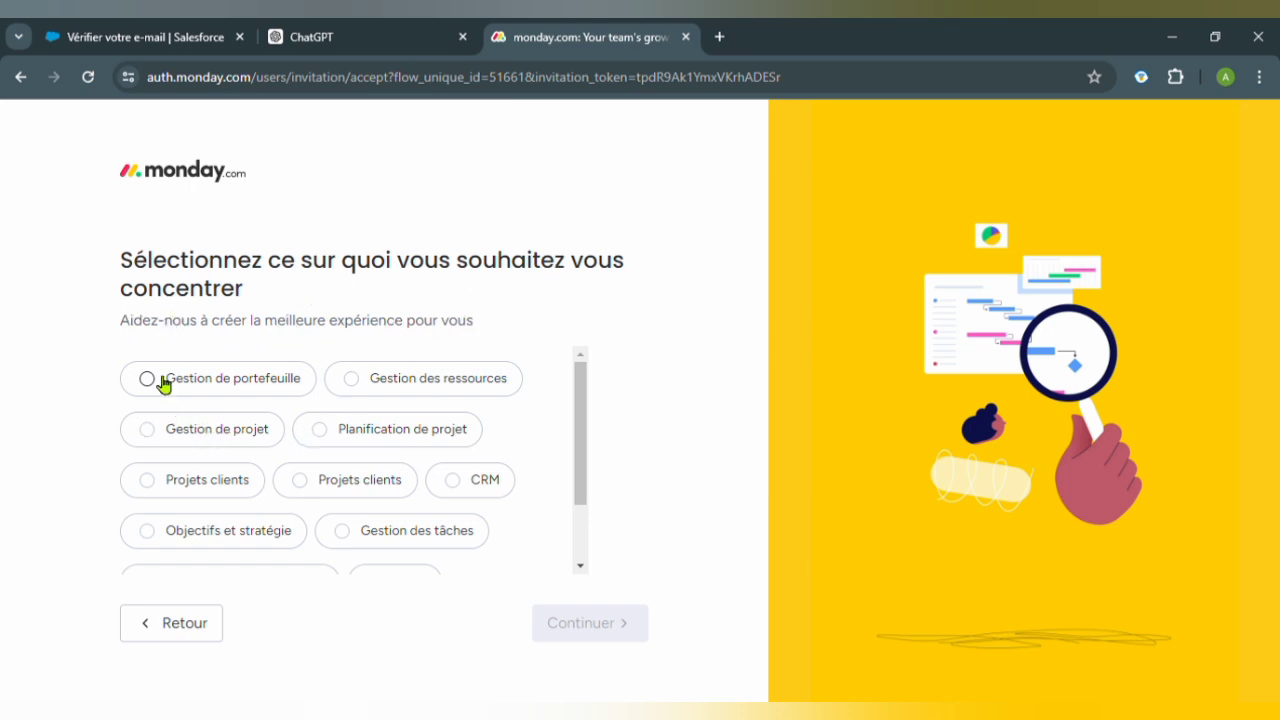
- Choose Gestion de projet as the focus and Publicité YouTube as the way monday.com was discovered, finishing the survey
{"action": "left_click", "coordinate": [202, 438]}
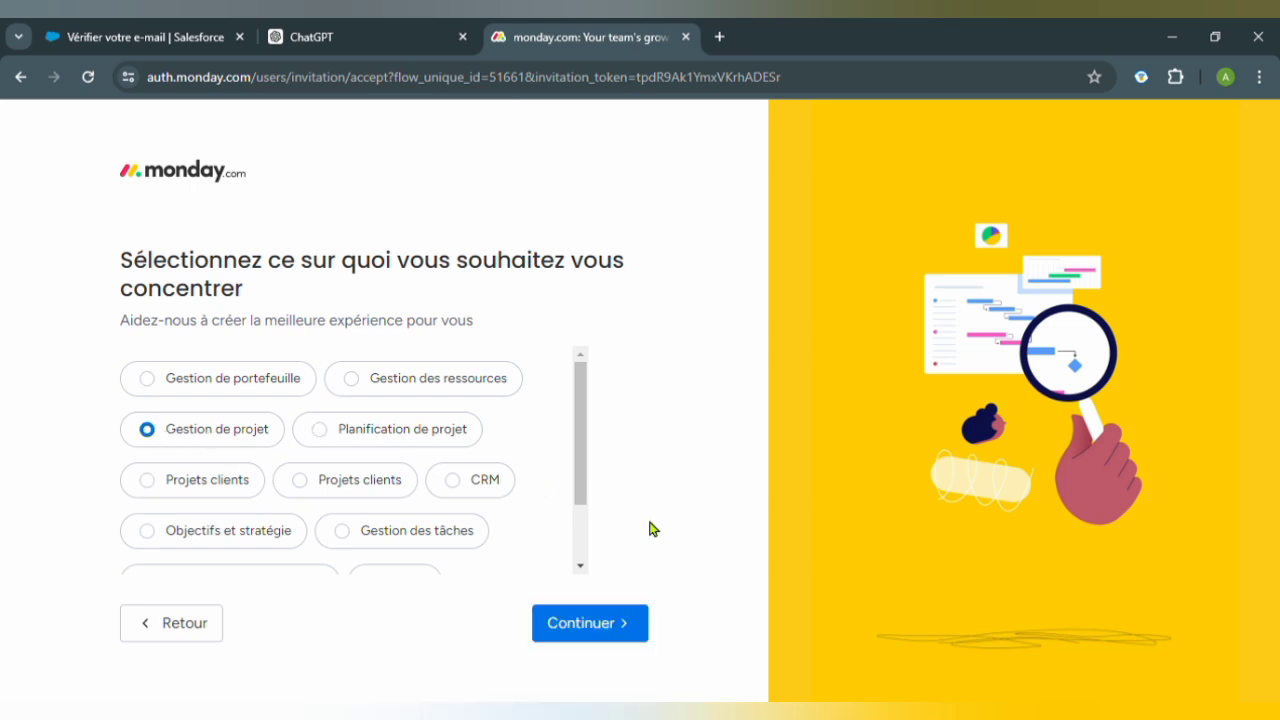
{"action": "left_click", "coordinate": [613, 622]}
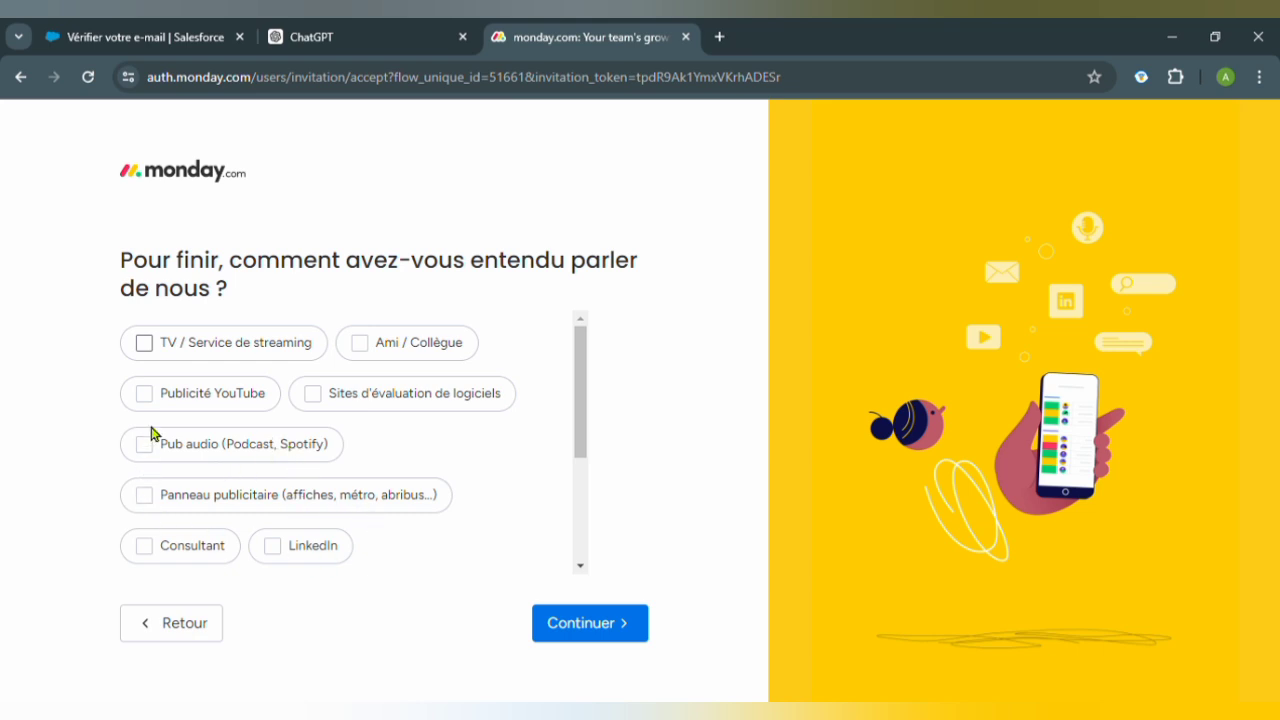
{"action": "left_click", "coordinate": [172, 399]}
{"action": "left_click", "coordinate": [172, 399]}
{"action": "left_click", "coordinate": [172, 399]}
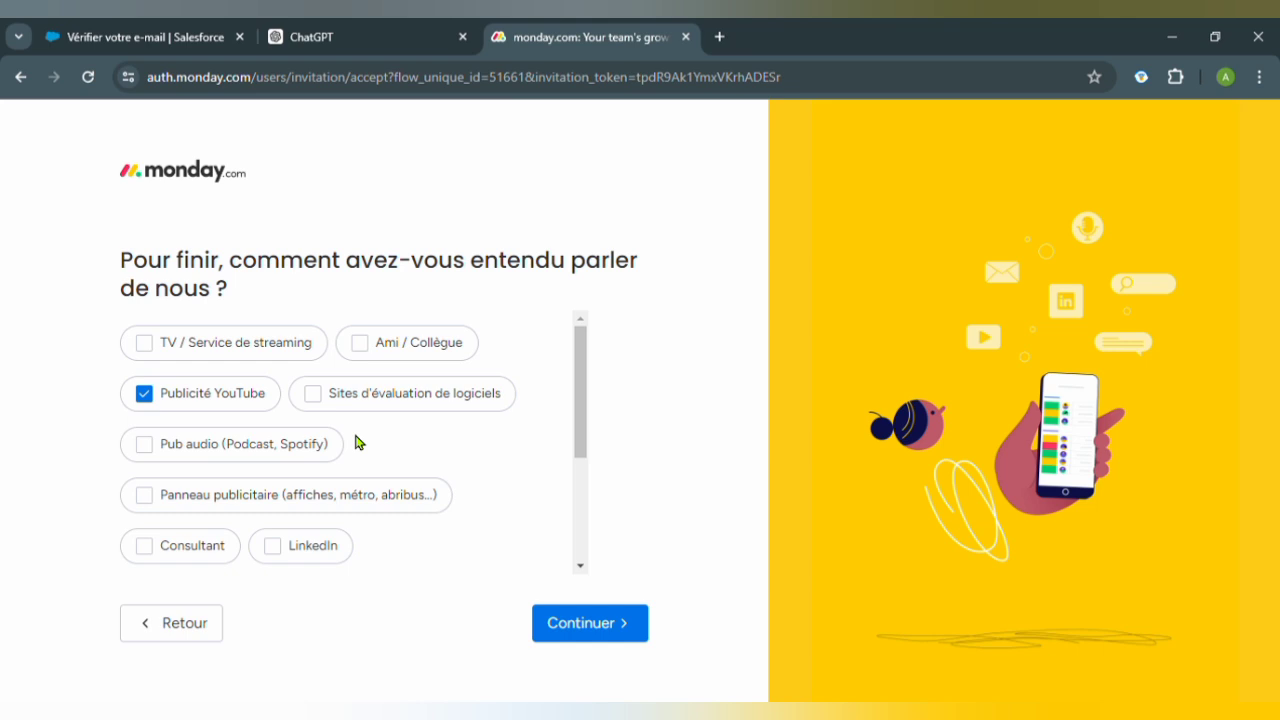
{"action": "left_click", "coordinate": [566, 634]}
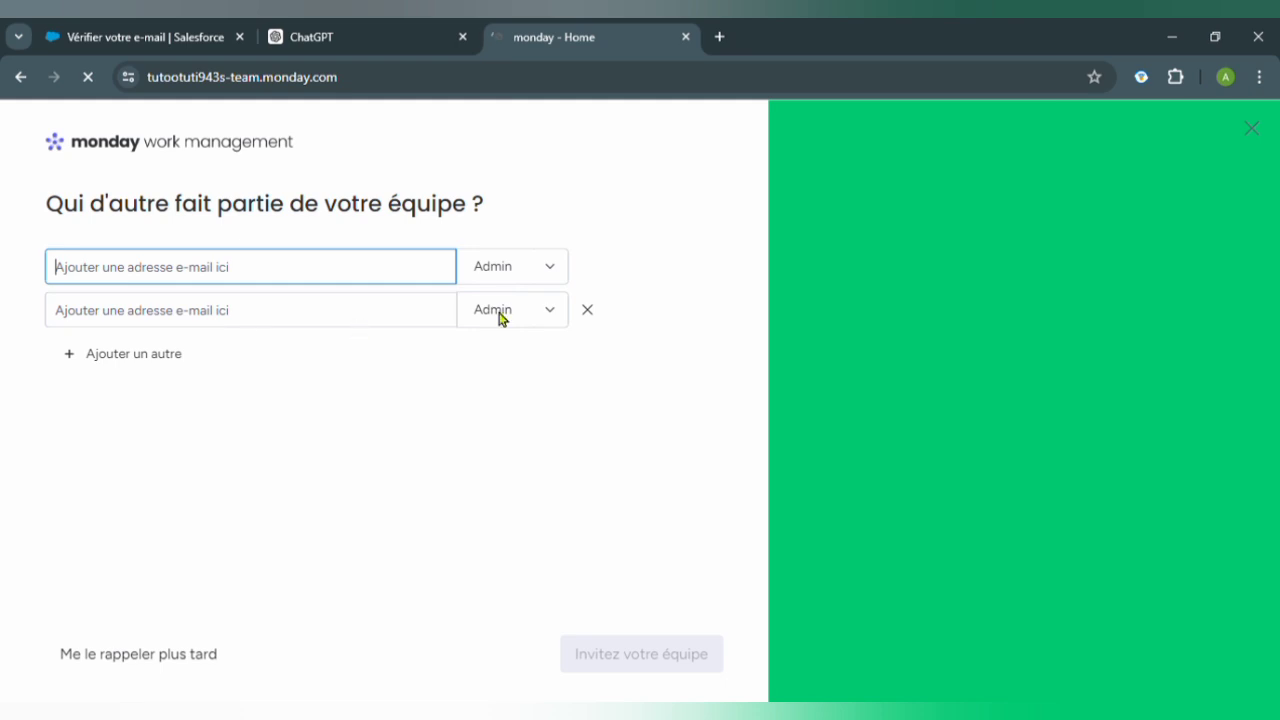
- Check the role options for both teammate rows, keeping Admin, and postpone the team invitations
{"action": "left_click", "coordinate": [552, 270]}
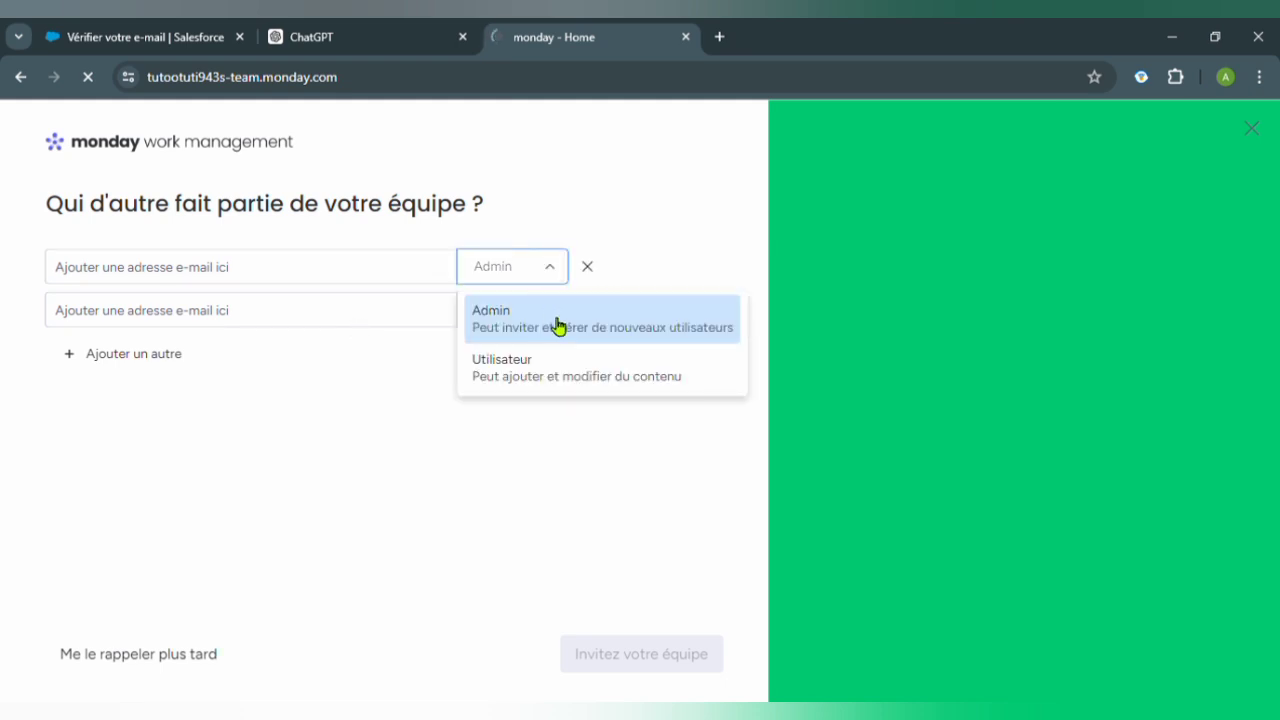
{"action": "left_click", "coordinate": [549, 316]}
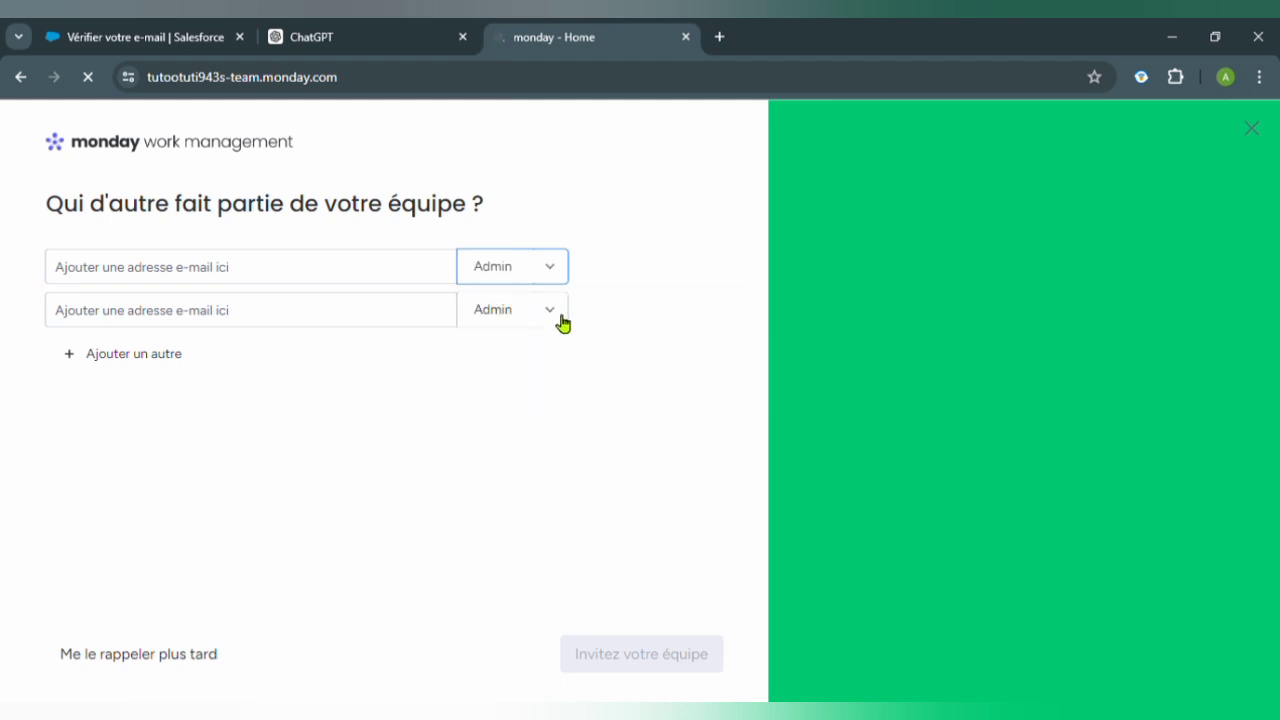
{"action": "left_click", "coordinate": [559, 318]}
{"action": "left_click", "coordinate": [559, 318]}
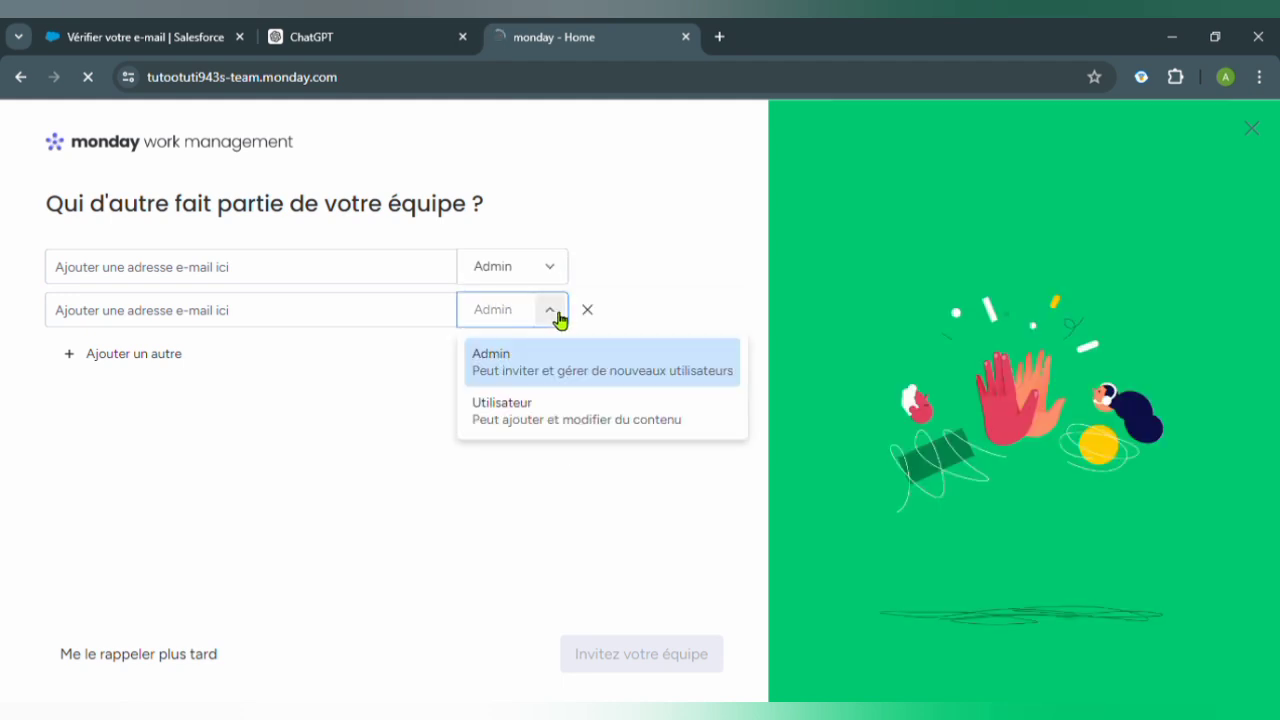
{"action": "left_click", "coordinate": [425, 518]}
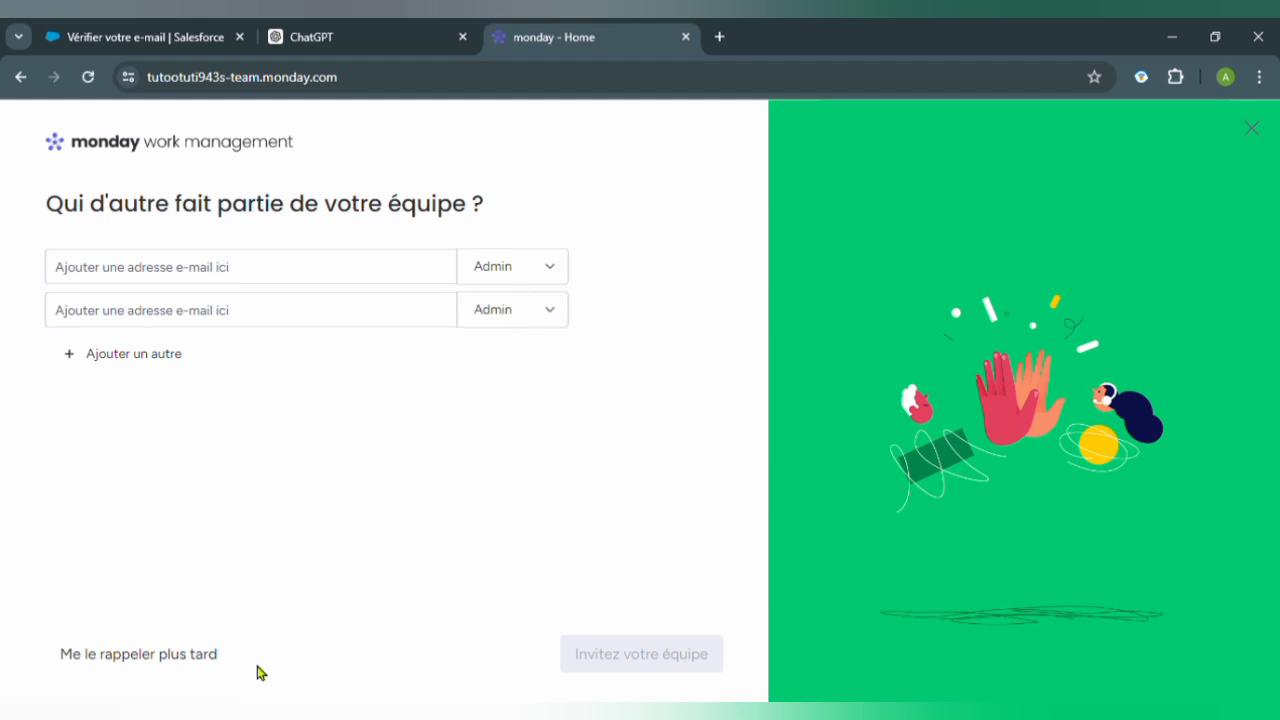
{"action": "left_click", "coordinate": [196, 664]}
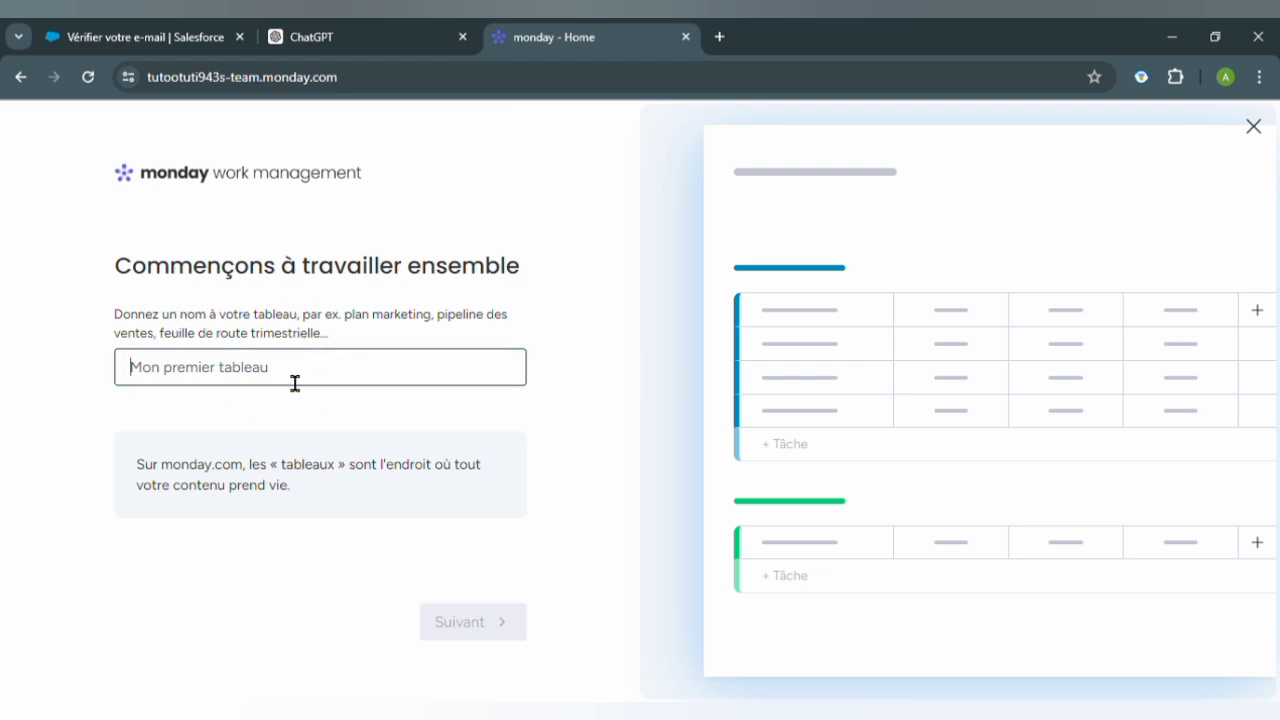
- Name the first board "tutorielle" and continue to the column selection
{"action": "type", "text": "tuto"}
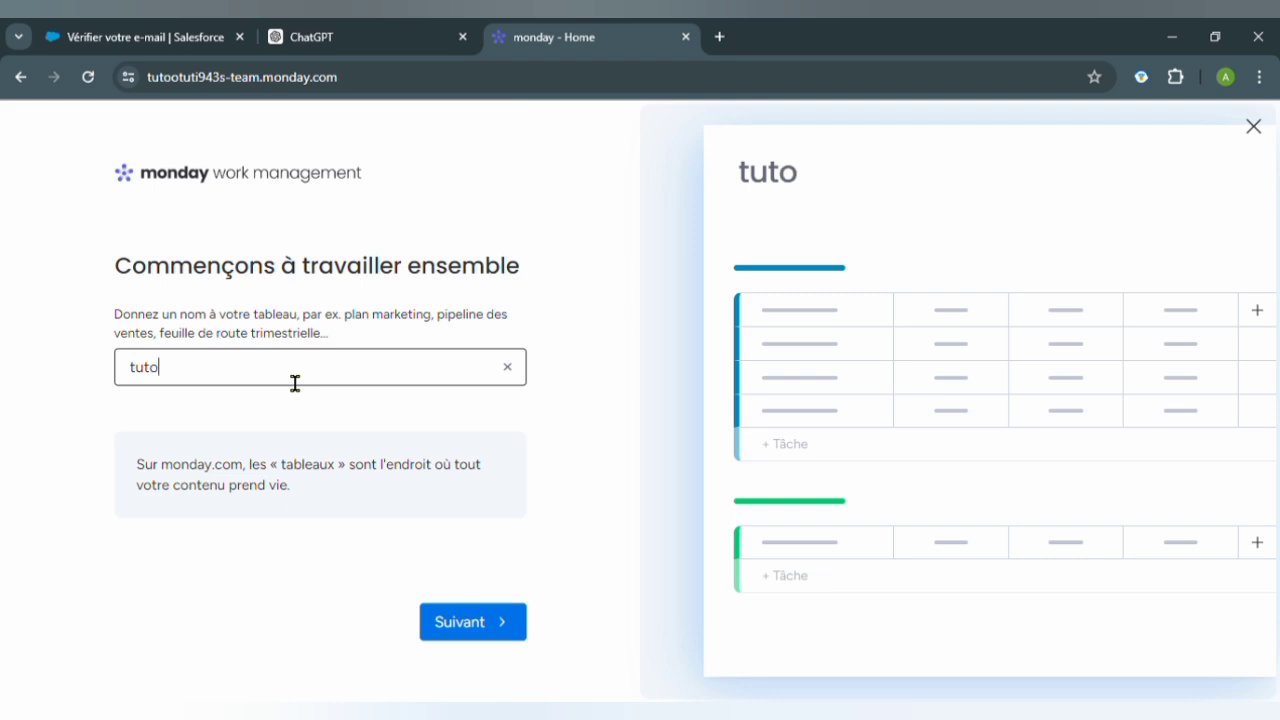
{"action": "type", "text": "riell"}
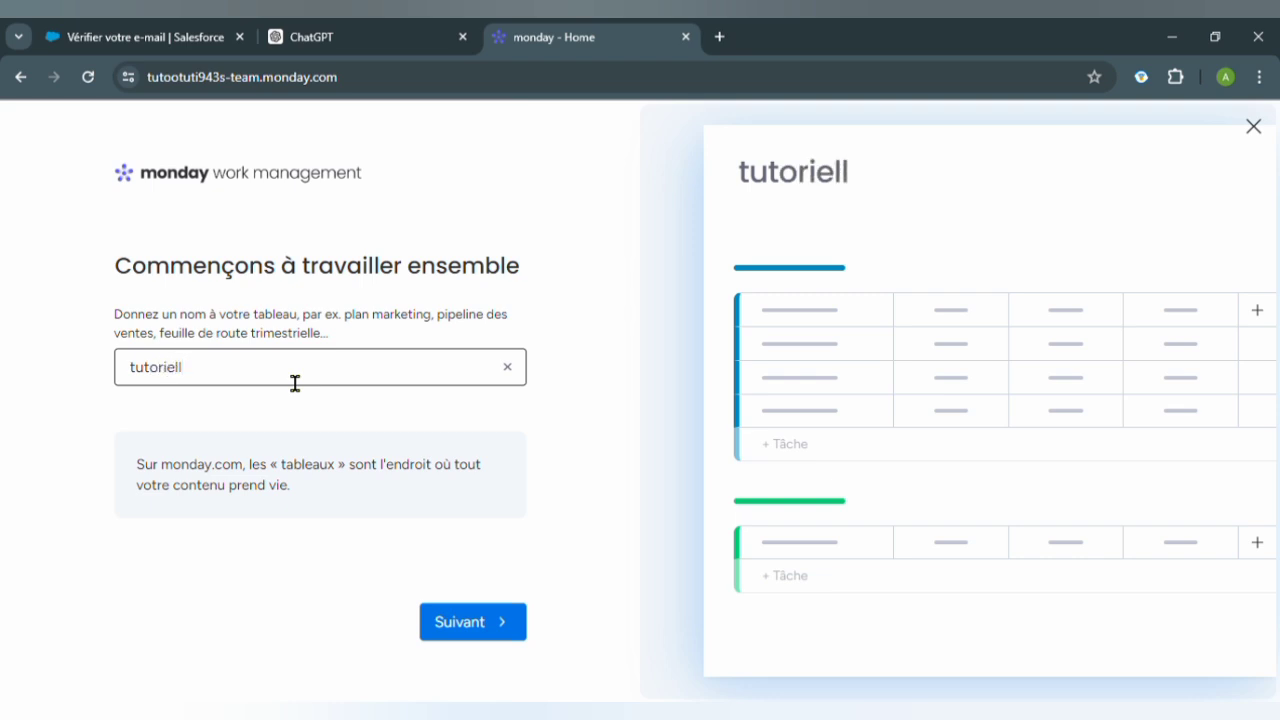
{"action": "type", "text": "e"}
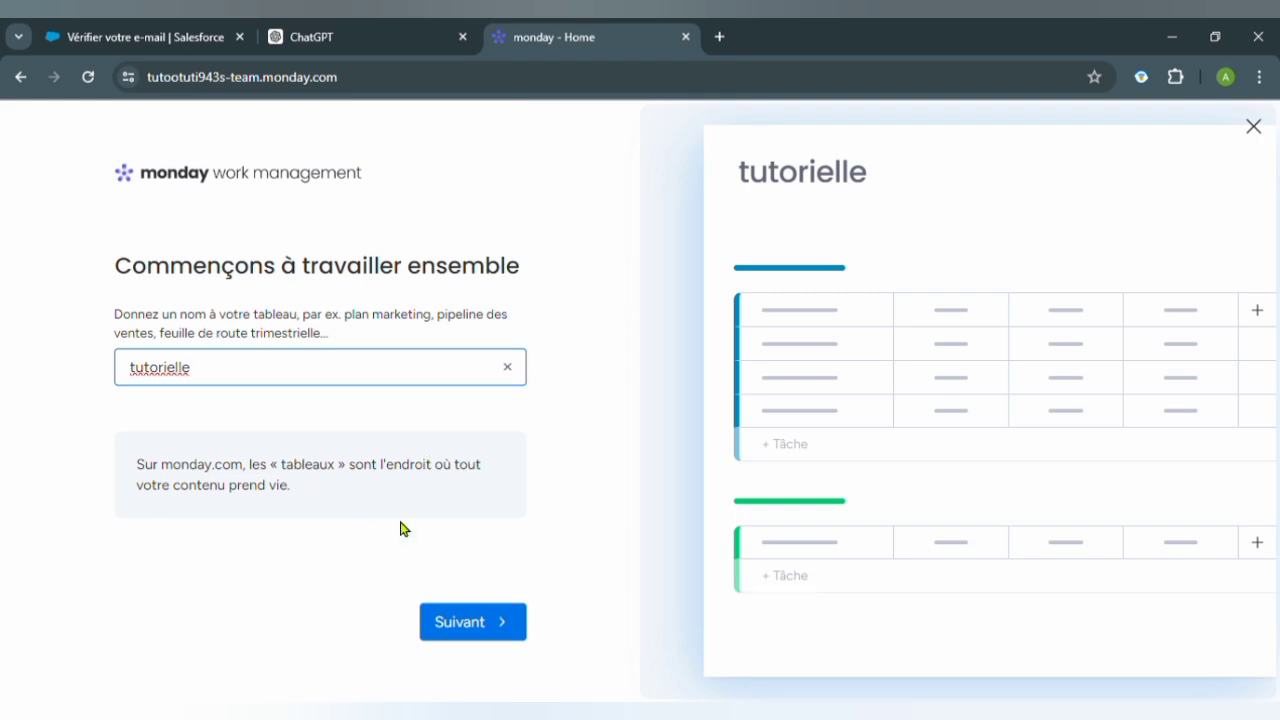
{"action": "left_click", "coordinate": [513, 622]}
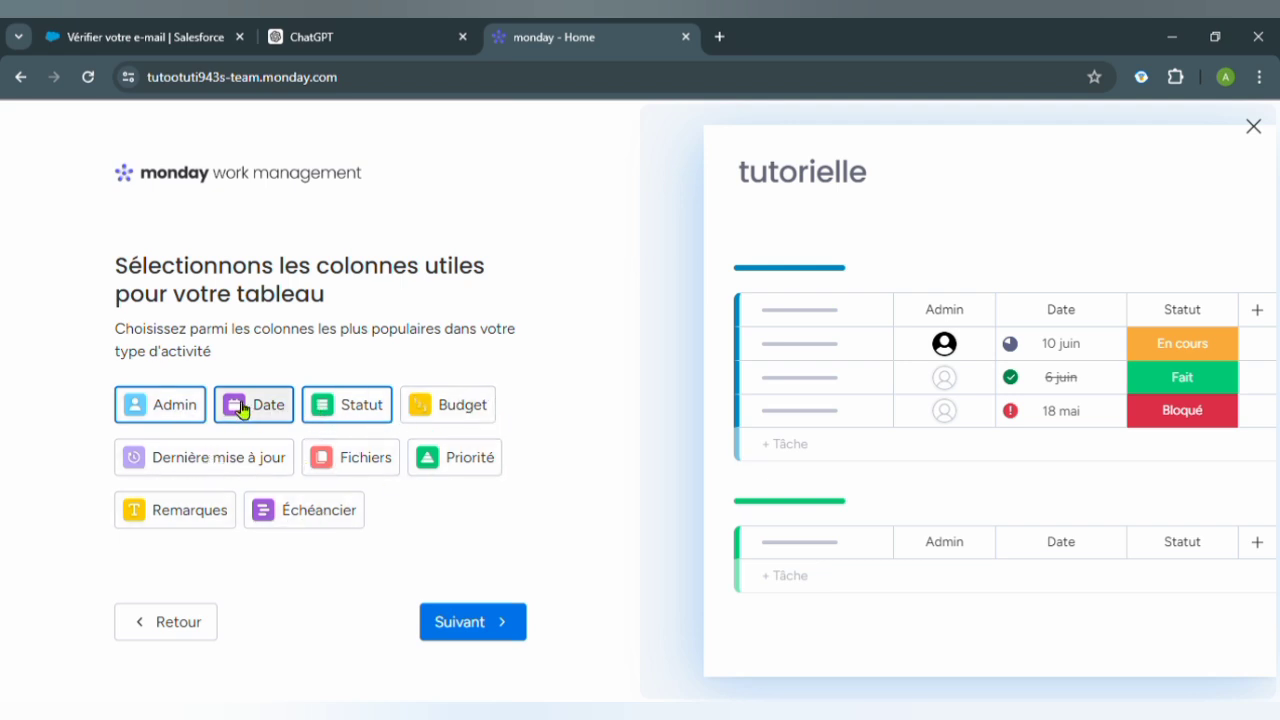
- Remove the Admin and Date columns from the board, add Priorité beside Statut, and continue
{"action": "left_click", "coordinate": [181, 422]}
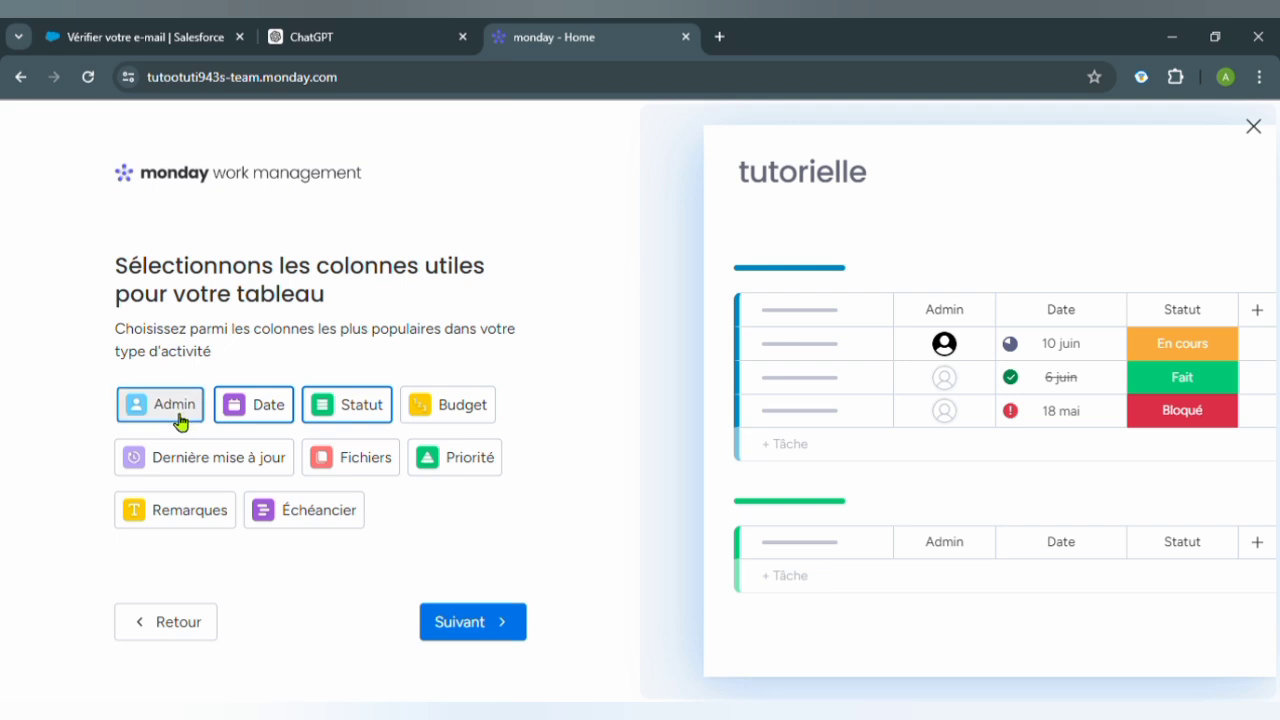
{"action": "left_click", "coordinate": [265, 404]}
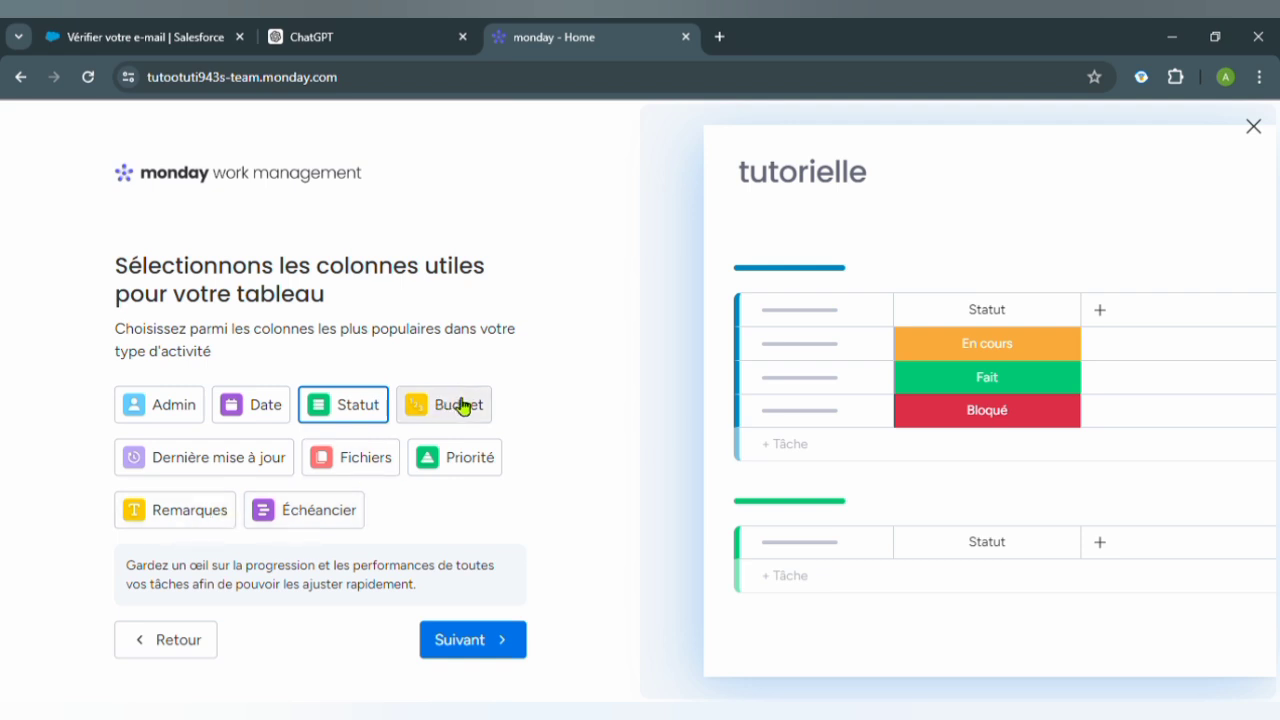
{"action": "left_click", "coordinate": [474, 462]}
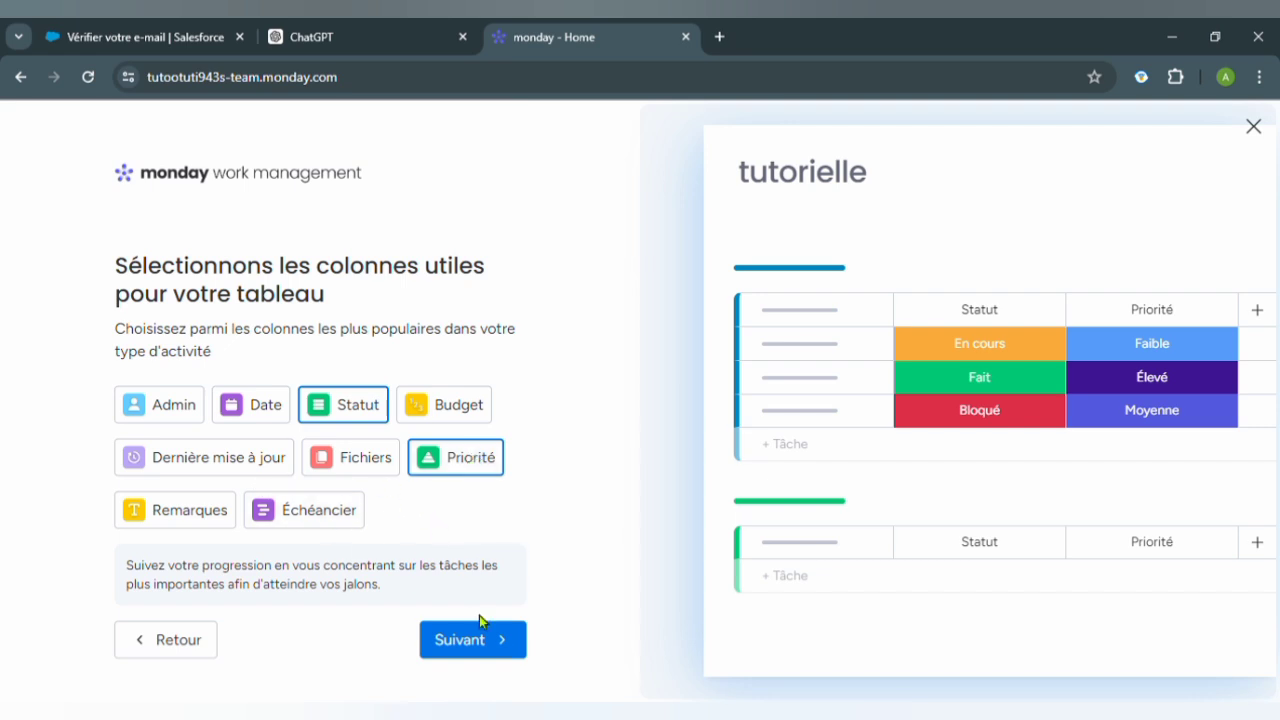
{"action": "left_click", "coordinate": [481, 644]}
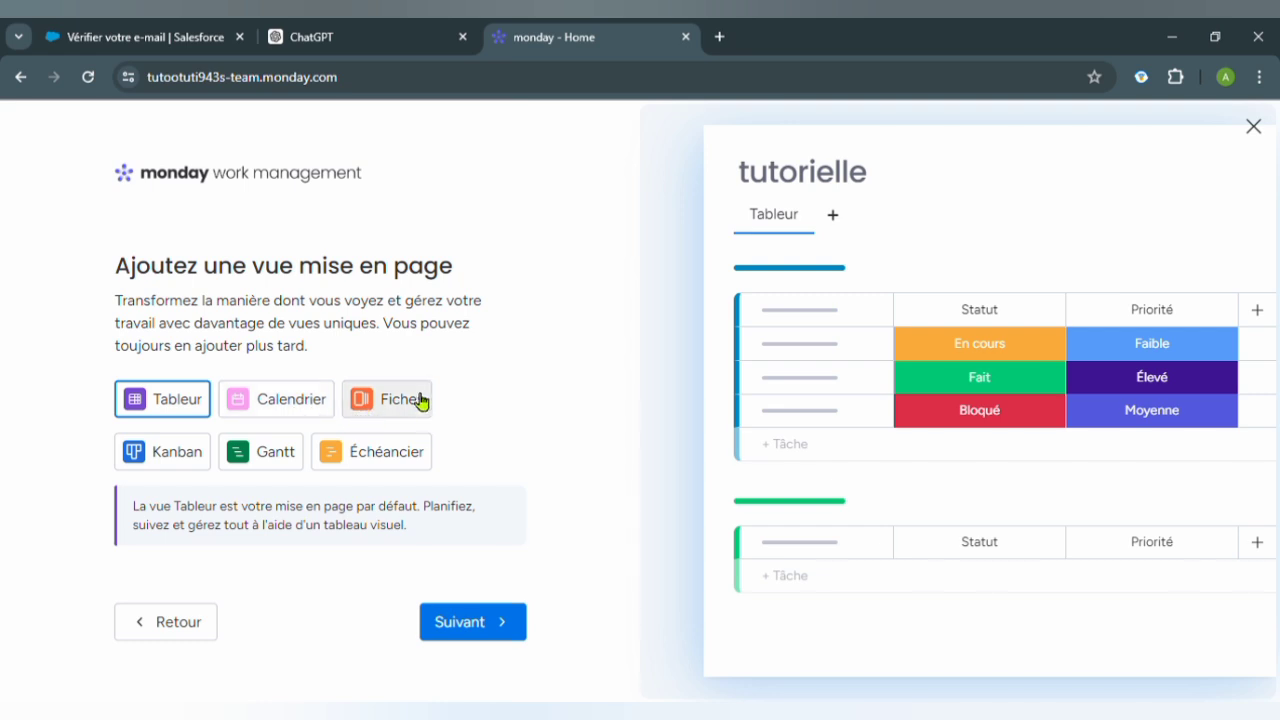
- Add a Kanban view and finish the board setup with the default task names, dismissing the Kanban tip
{"action": "left_click", "coordinate": [166, 457]}
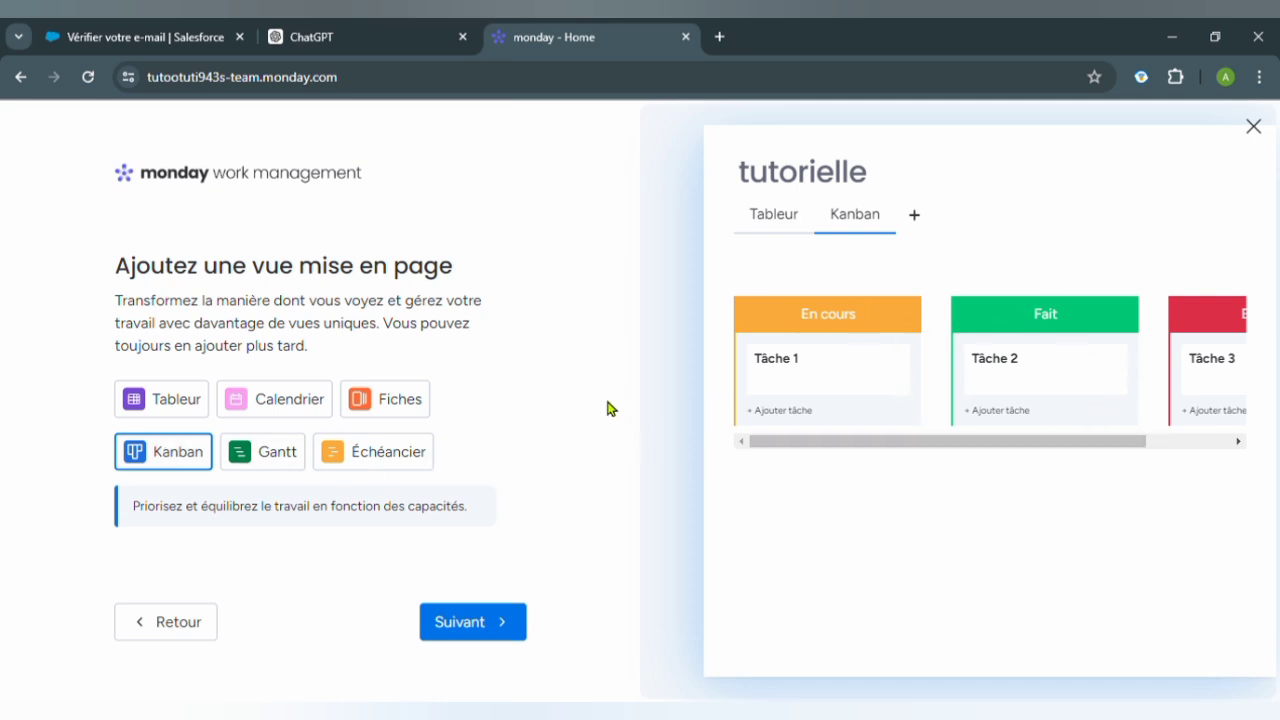
{"action": "left_click", "coordinate": [490, 621]}
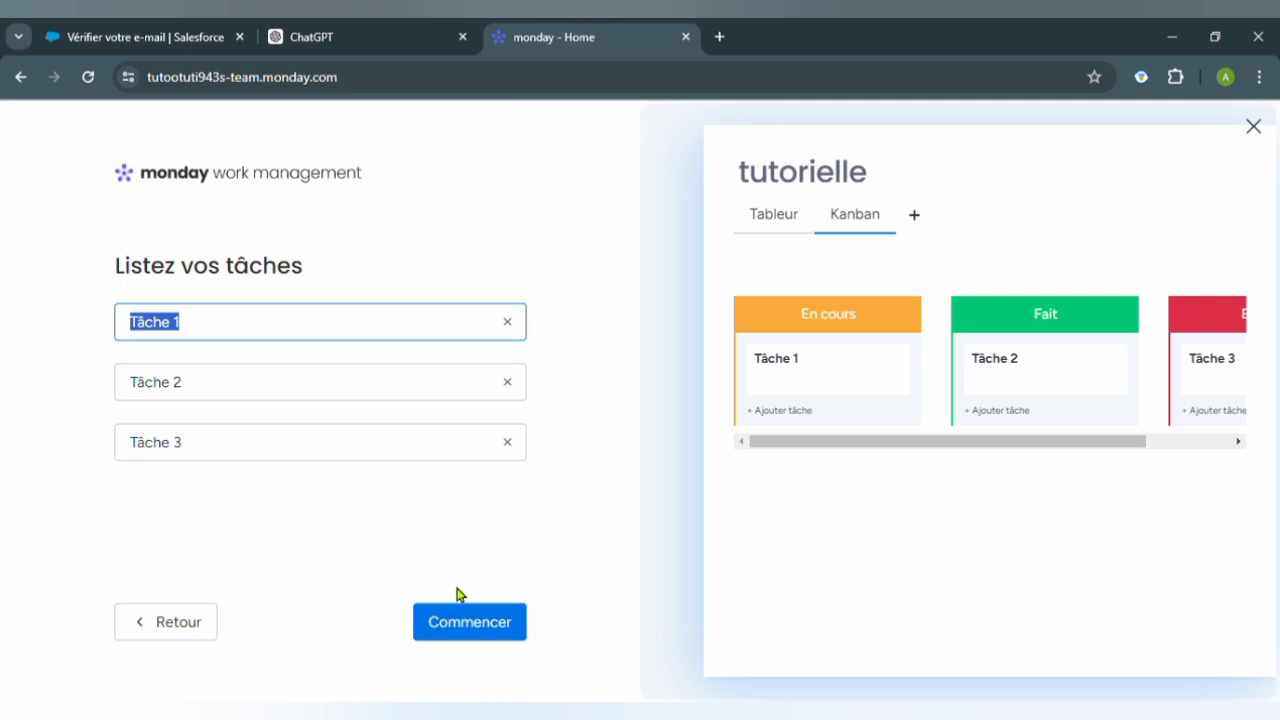
{"action": "left_click", "coordinate": [471, 623]}
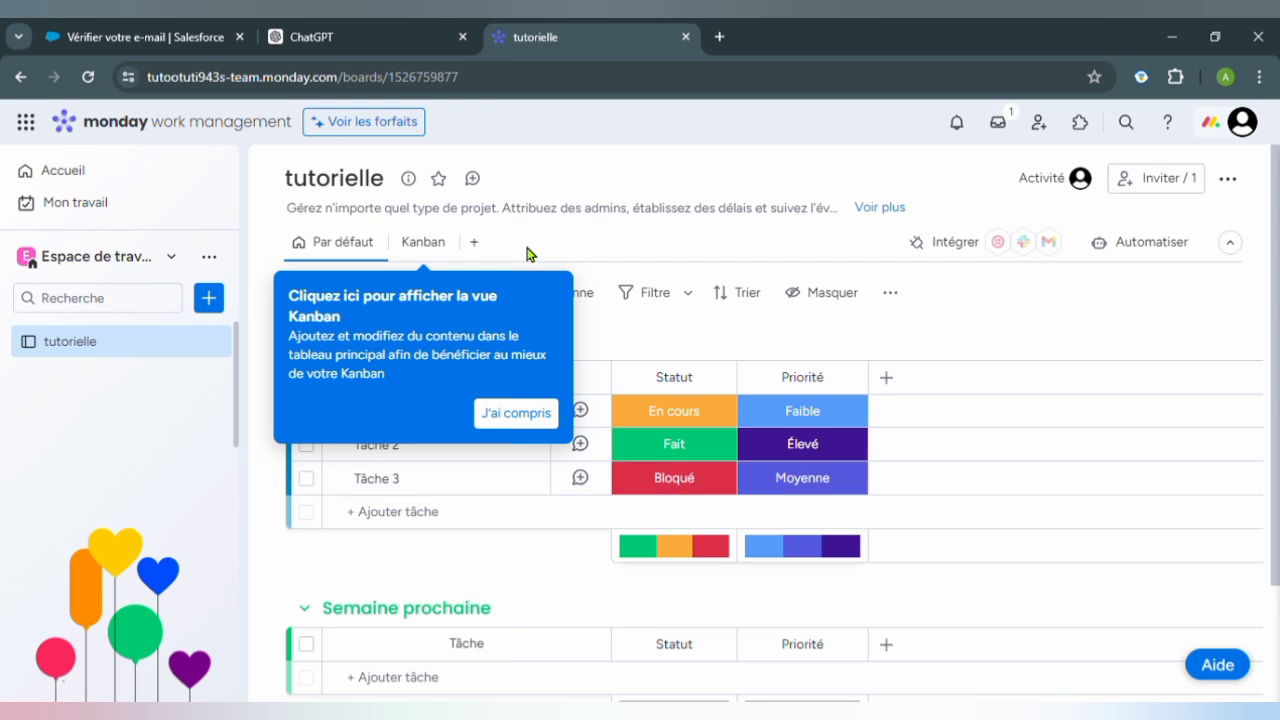
{"action": "left_click", "coordinate": [529, 424]}
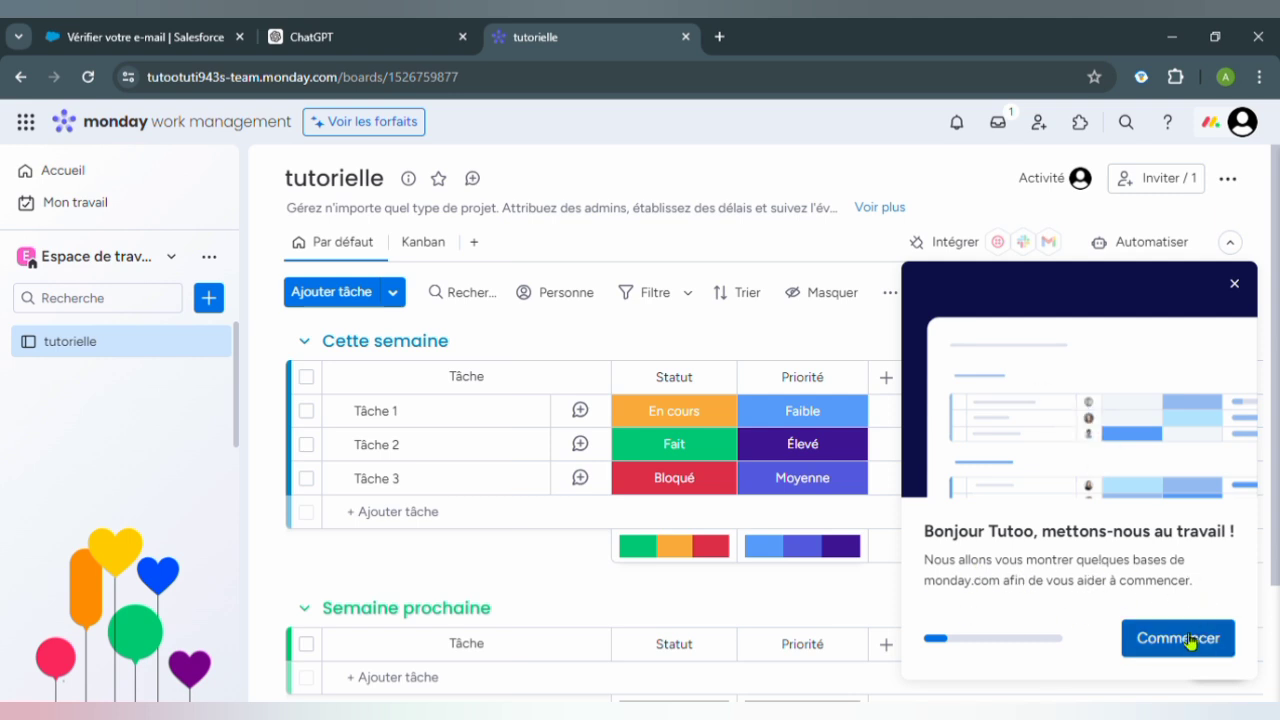
- Dismiss the welcome tour and display the tutorielle board in its Kanban view
{"action": "left_click", "coordinate": [1236, 283]}
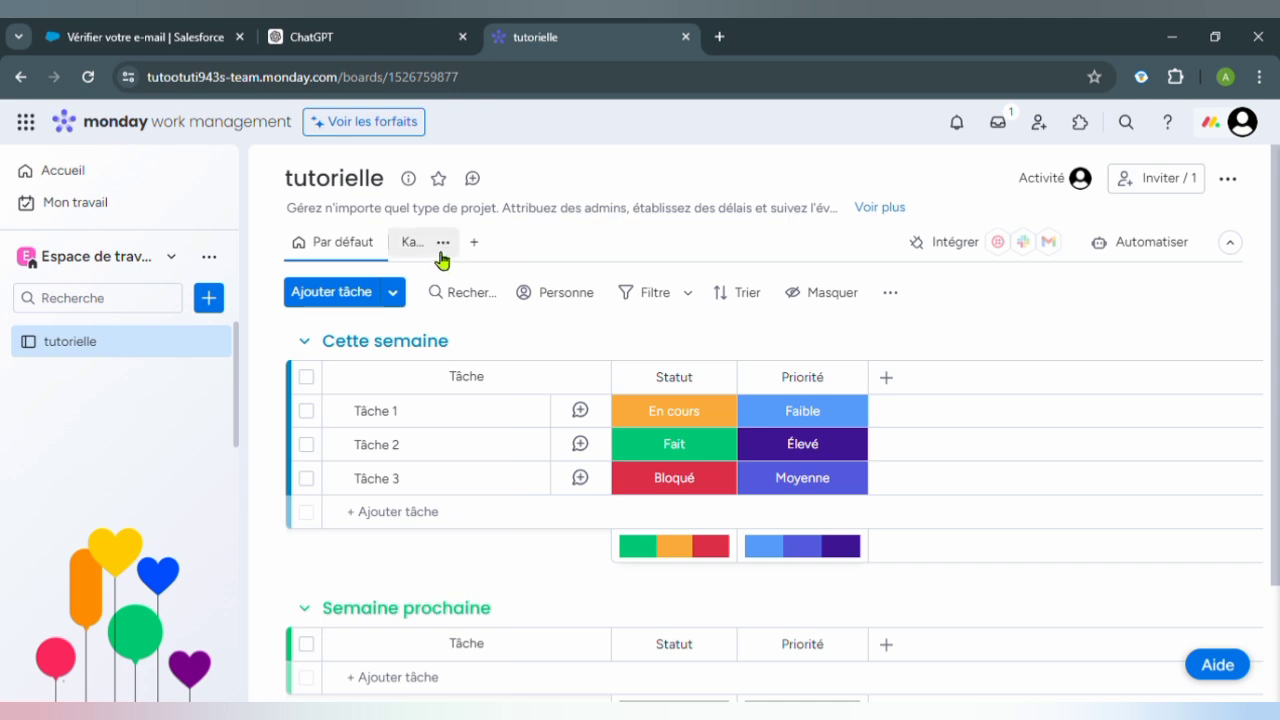
{"action": "left_click", "coordinate": [441, 243]}
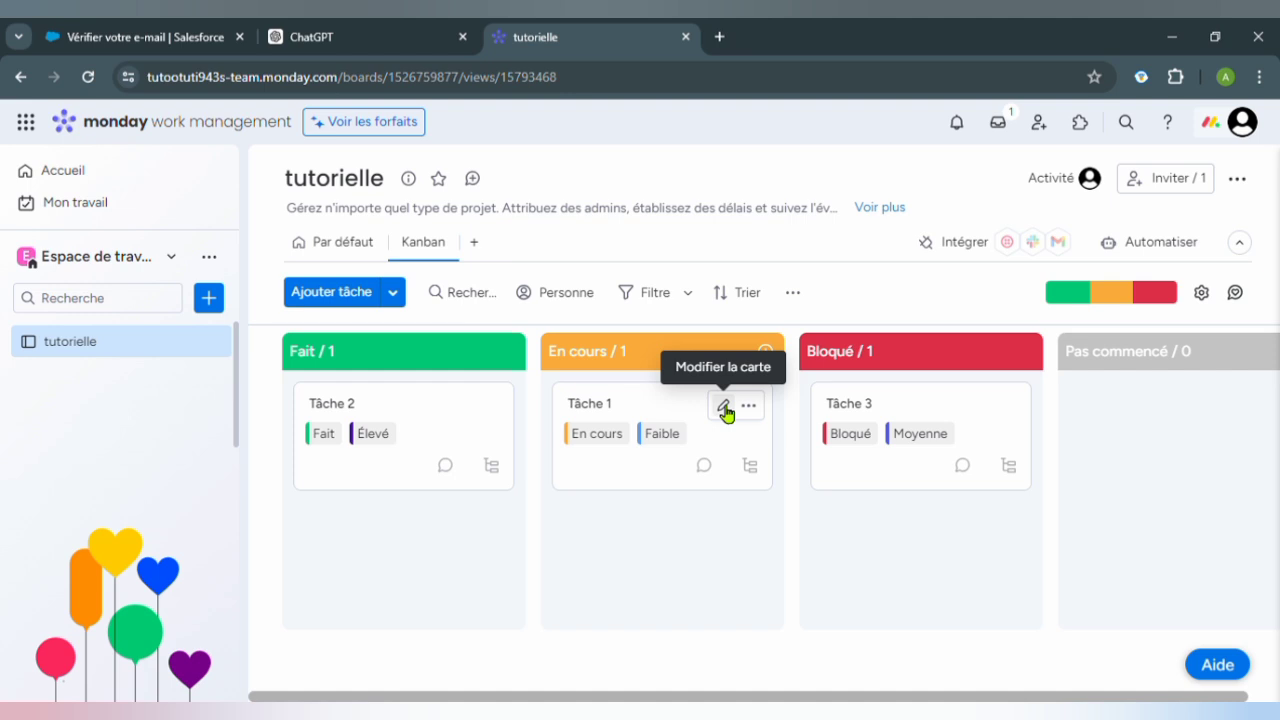
- Check the editing mode of the Tâche 1 card and the available actions for Tâche 3, leaving both cards unedited
{"action": "left_click", "coordinate": [724, 408]}
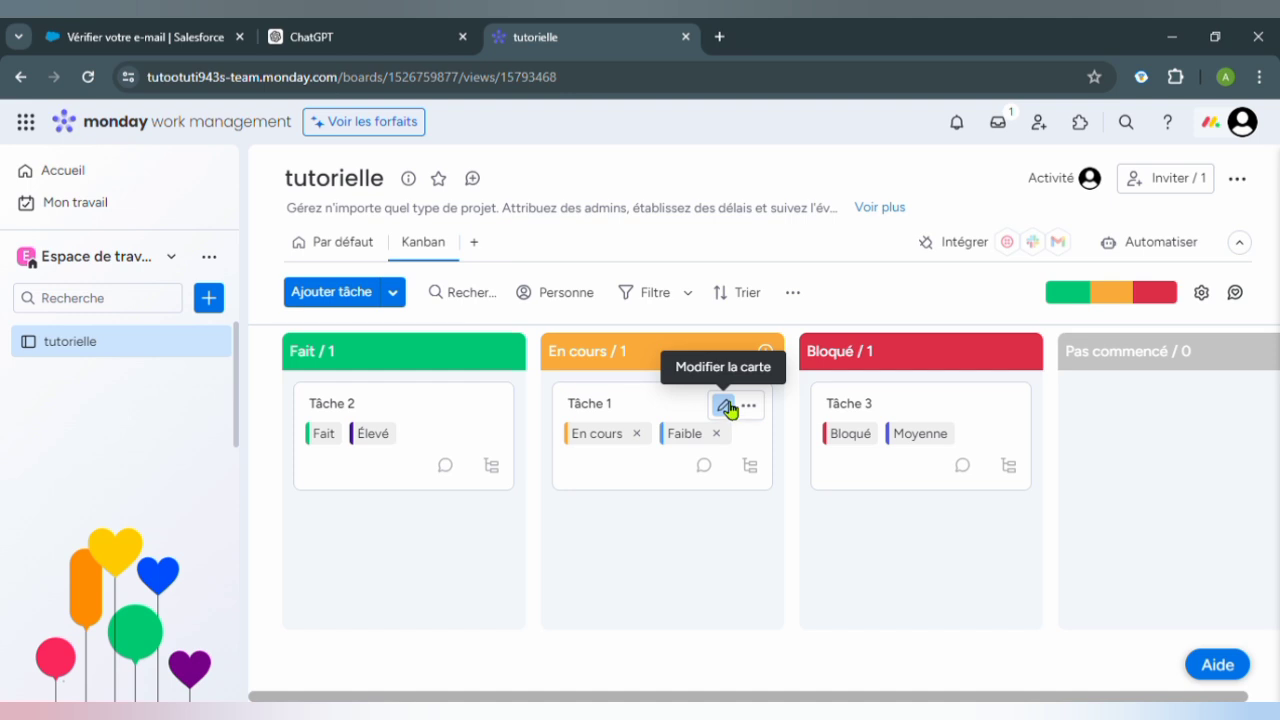
{"action": "left_click", "coordinate": [726, 407]}
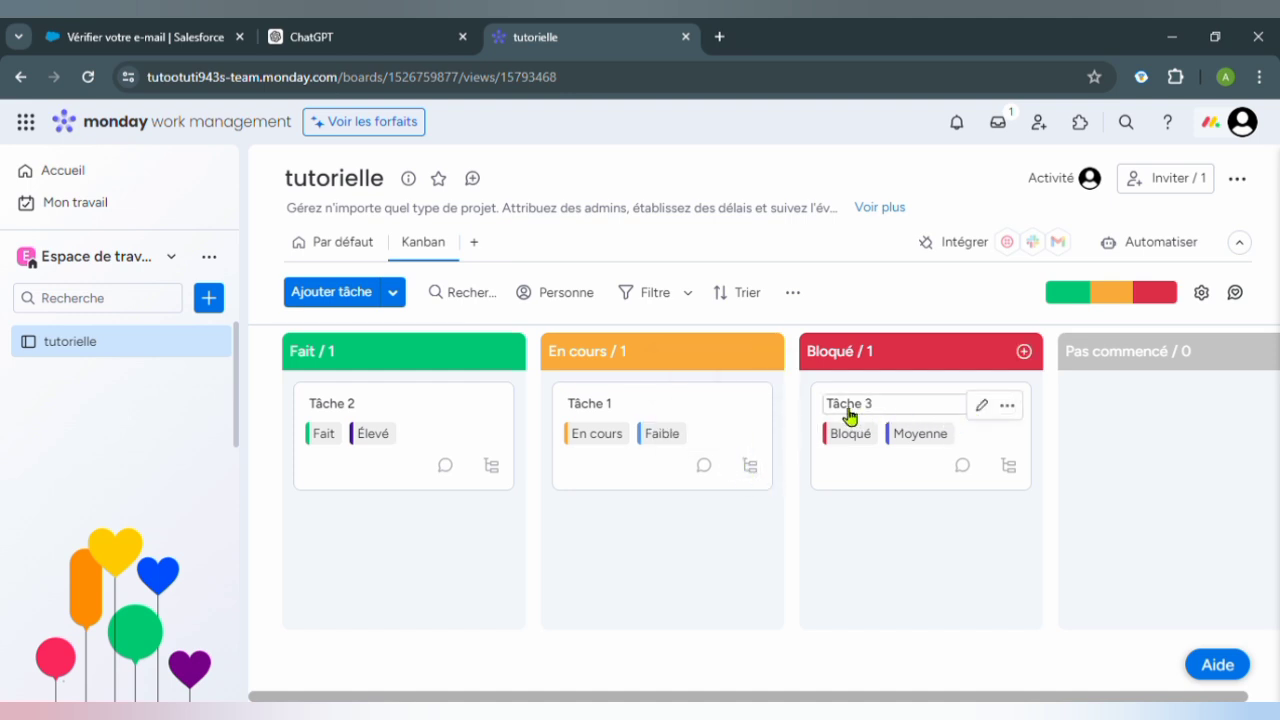
{"action": "left_click", "coordinate": [1007, 406]}
{"action": "left_click", "coordinate": [1007, 410]}
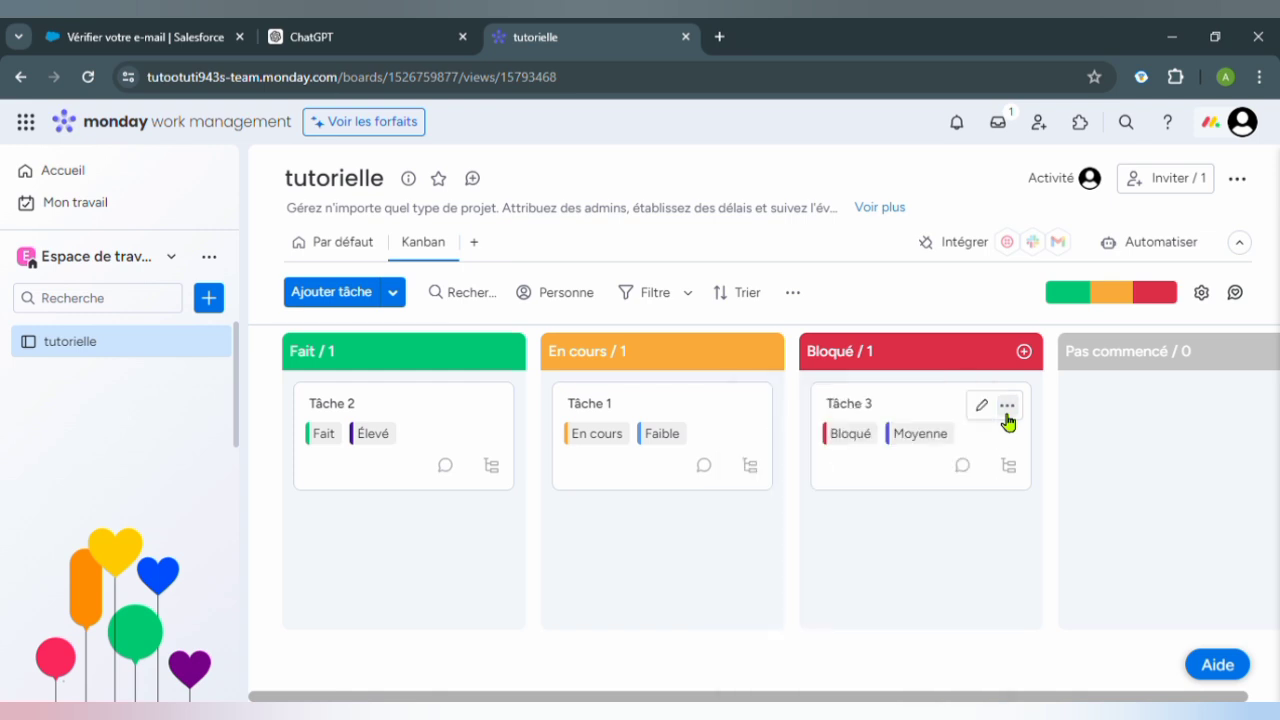
{"action": "left_click", "coordinate": [1007, 416]}
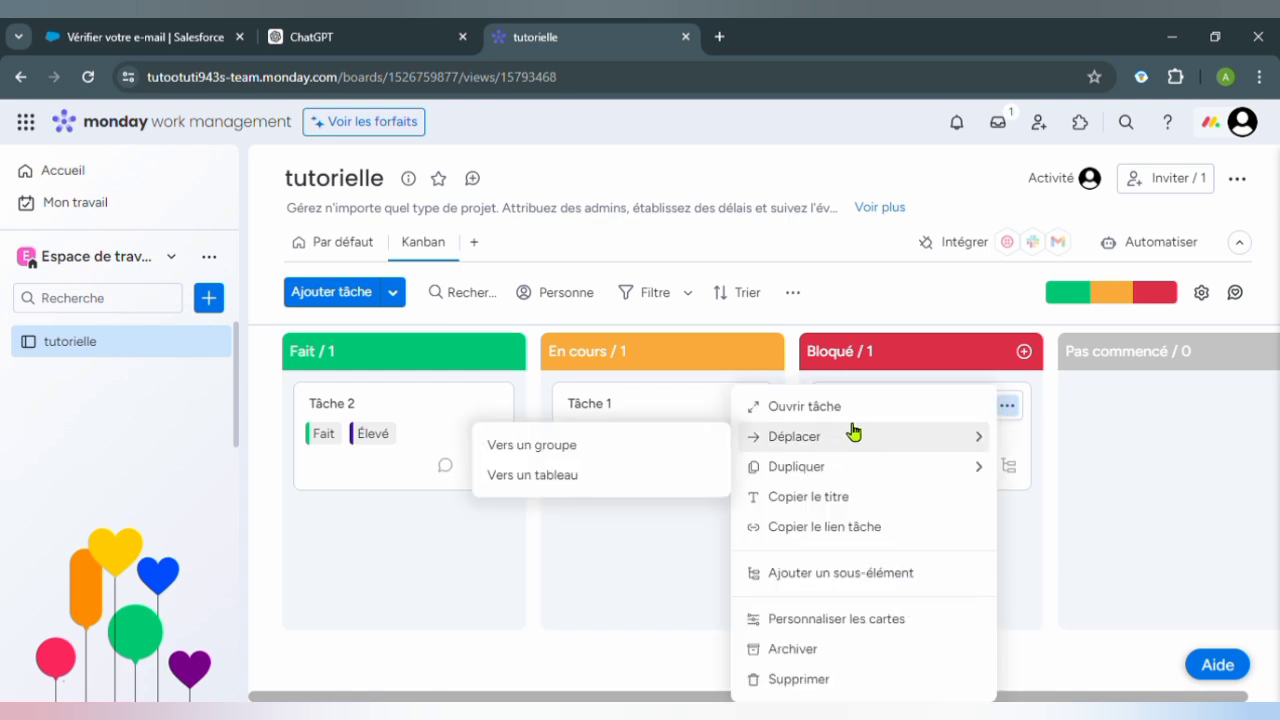
{"action": "left_click", "coordinate": [1087, 543]}
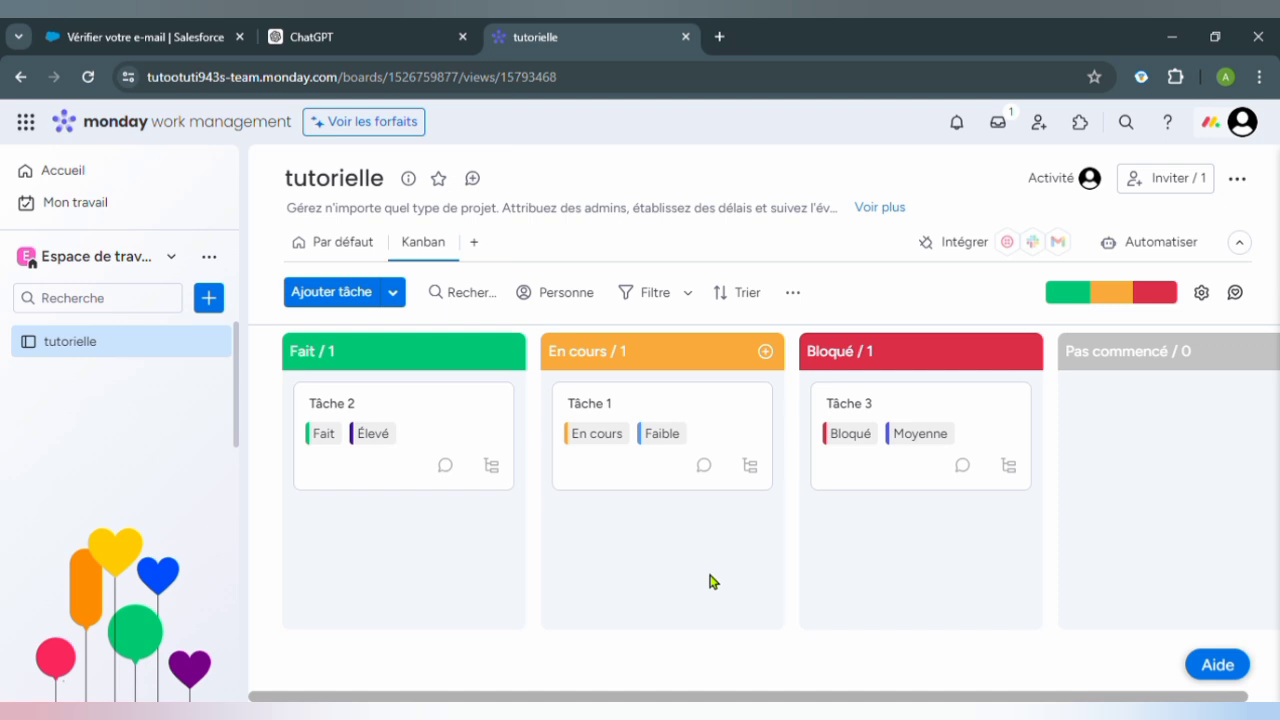
- Look through the list of available workspaces and the options of the tutorielle board
{"action": "left_click", "coordinate": [186, 256]}
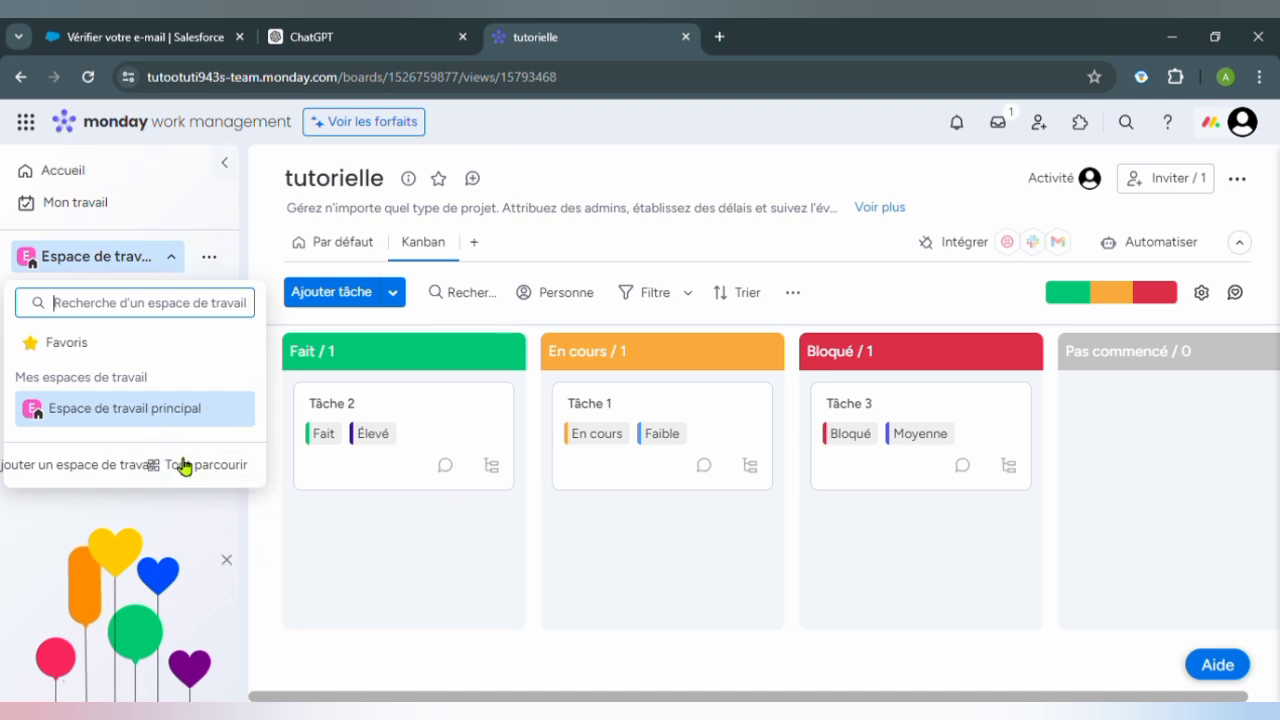
{"action": "left_click", "coordinate": [458, 581]}
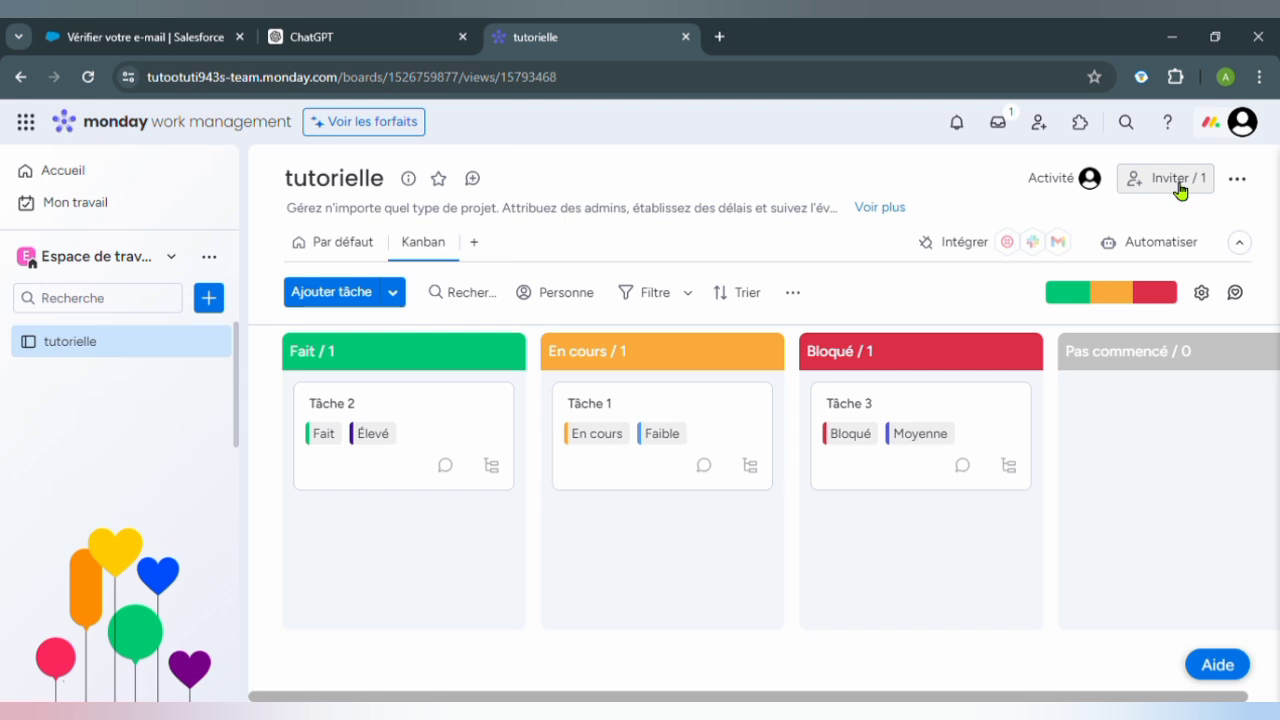
{"action": "left_click", "coordinate": [1244, 180]}
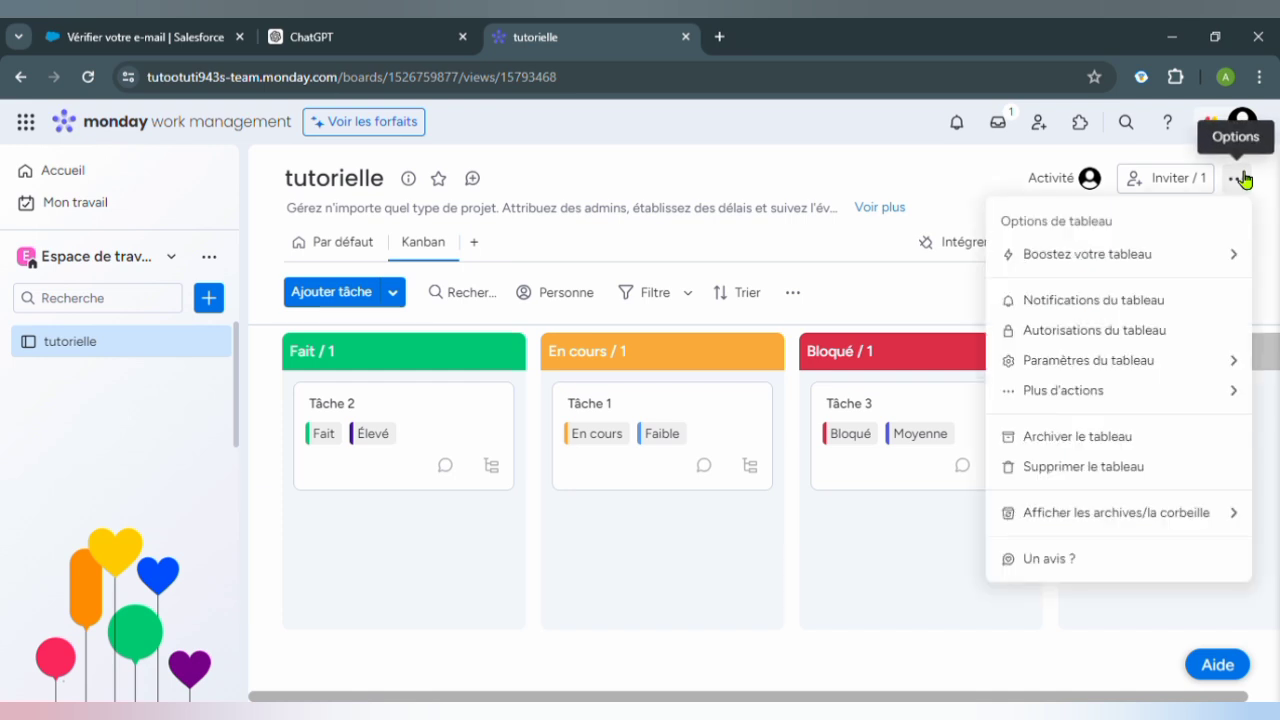
- Go to the Accueil page and review the workspace list there, closing it without switching workspace
{"action": "left_click", "coordinate": [110, 173]}
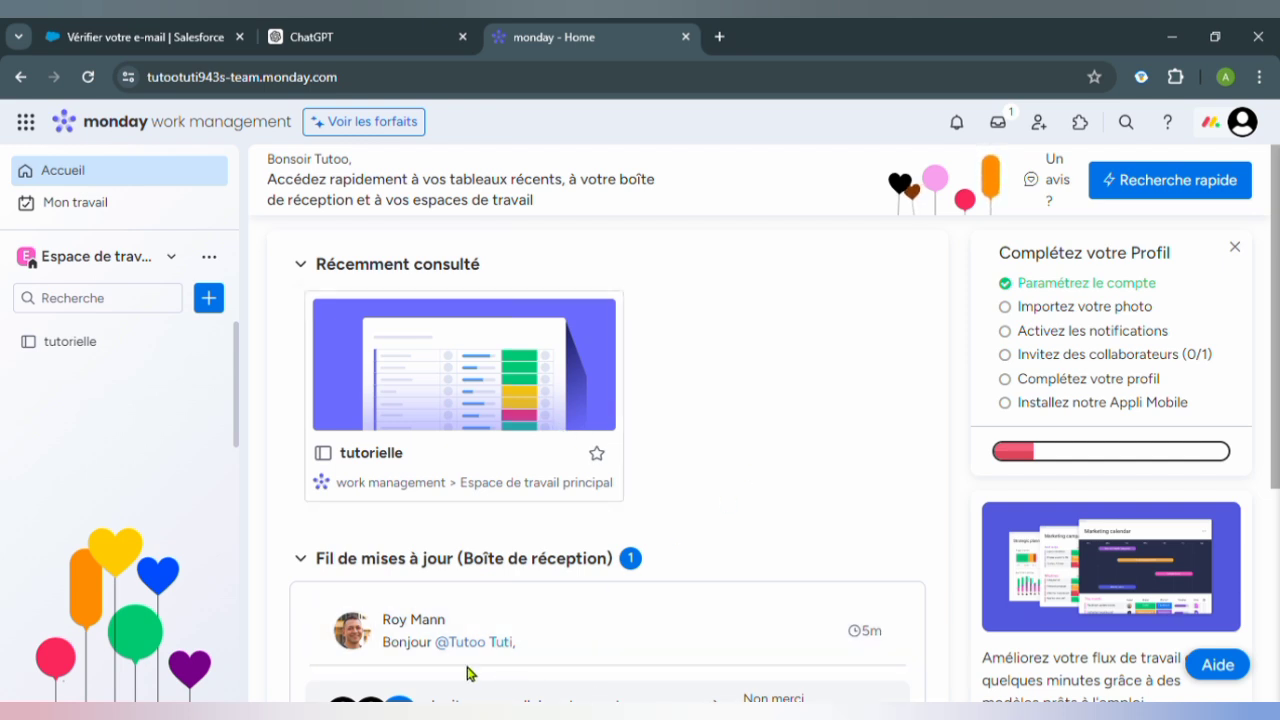
{"action": "left_click", "coordinate": [182, 266]}
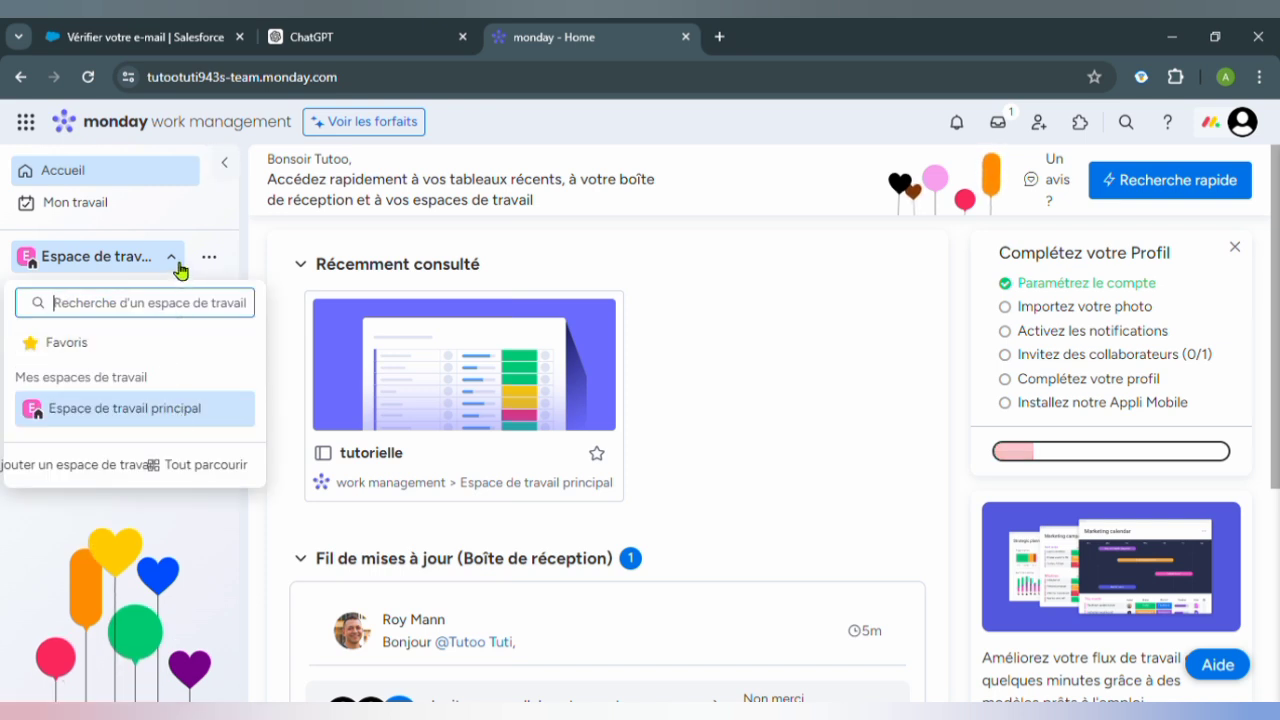
{"action": "left_click", "coordinate": [179, 265]}
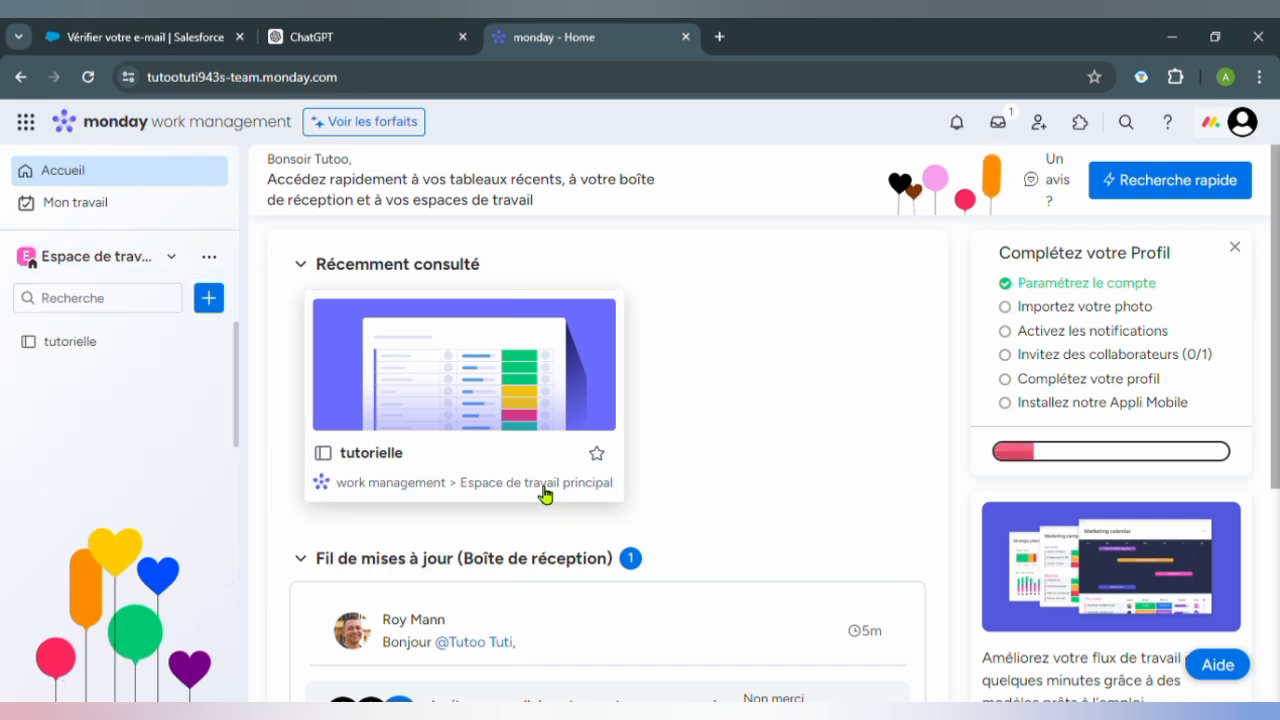